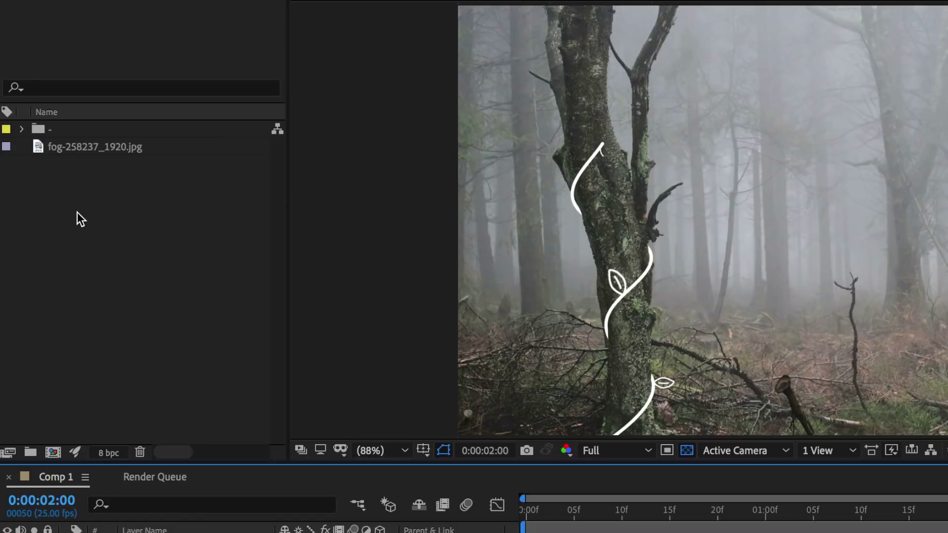
- Create a 1920×1080, 30 fps composition named Vine with a 0:00:04:00 duration
right_click(77, 218)
left_click(137, 227)
type("Vine")
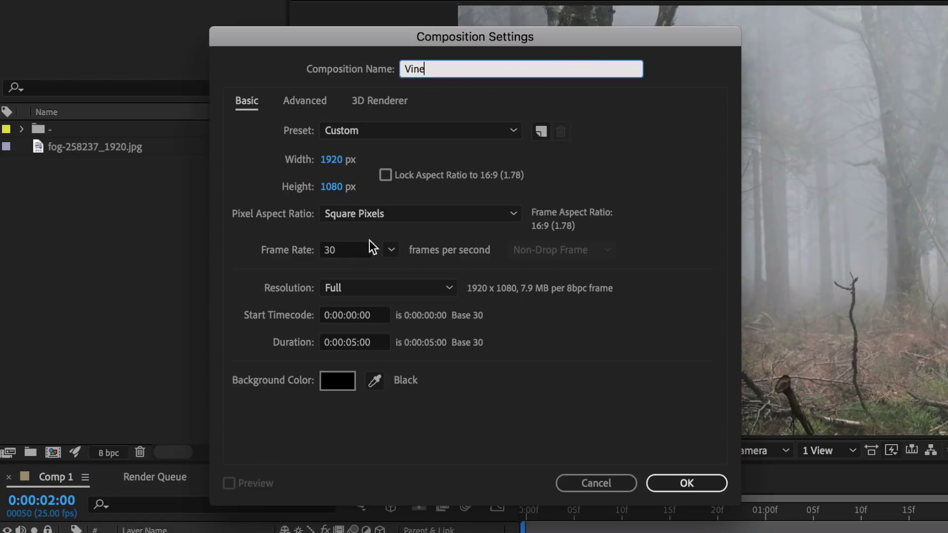
left_click(354, 340)
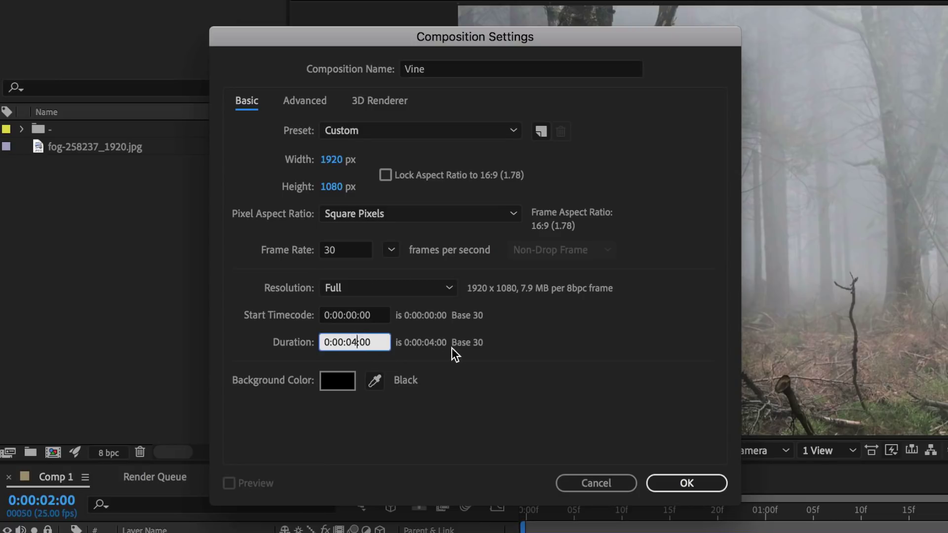
key("Return")
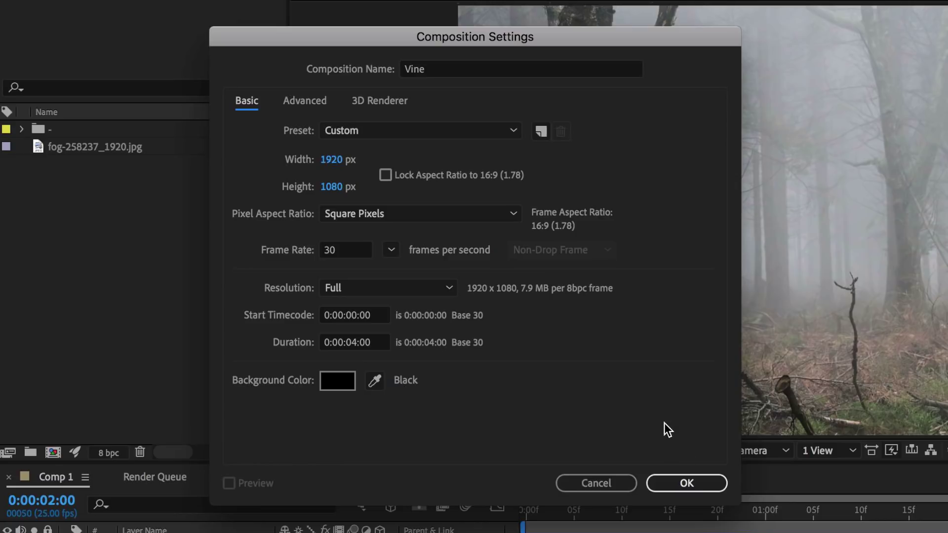
left_click(686, 484)
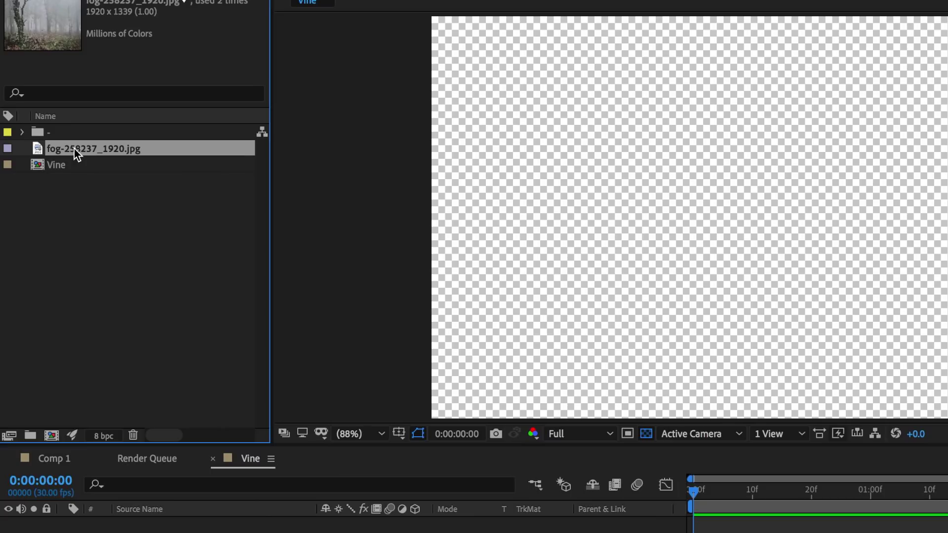
- Drag fog-258237_1920.jpg into the Vine timeline as its single layer
left_click_drag(74, 149, 156, 356)
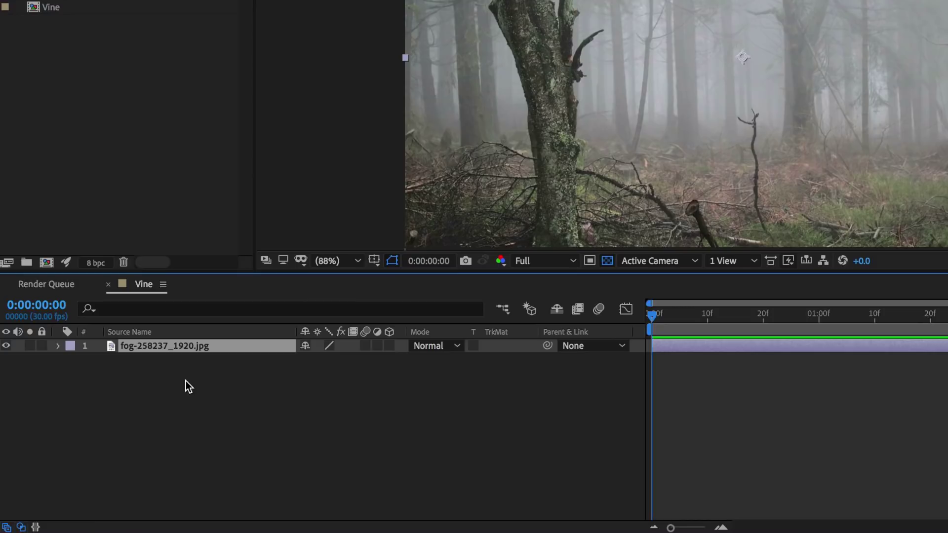
- Add a white 1920×1080 solid named Vine above the fog photo
right_click(148, 365)
mouse_move(296, 377)
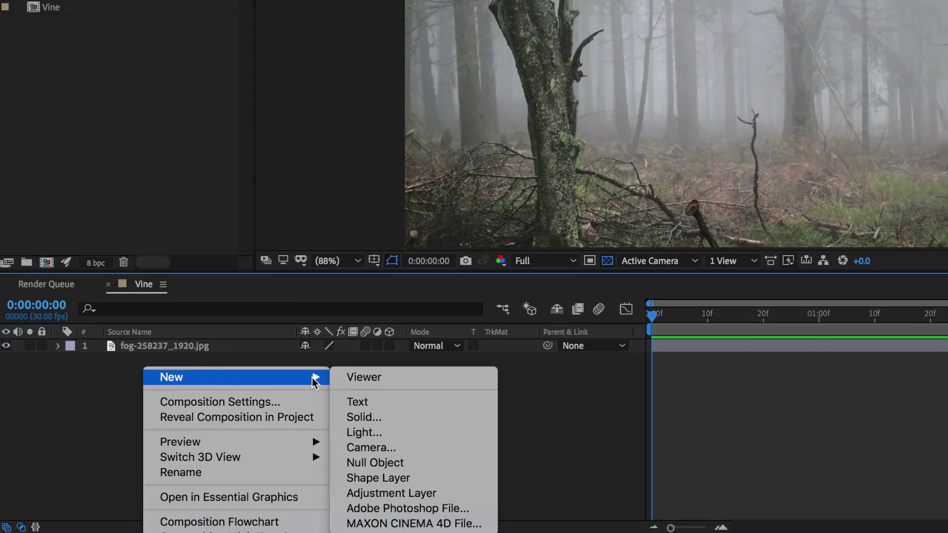
left_click(370, 424)
left_click_drag(164, 90, 259, 79)
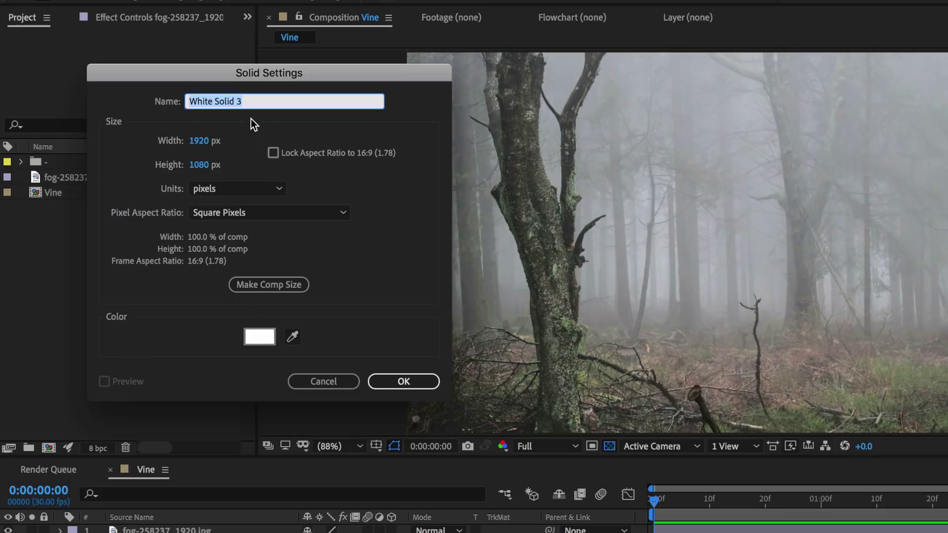
type("Vine")
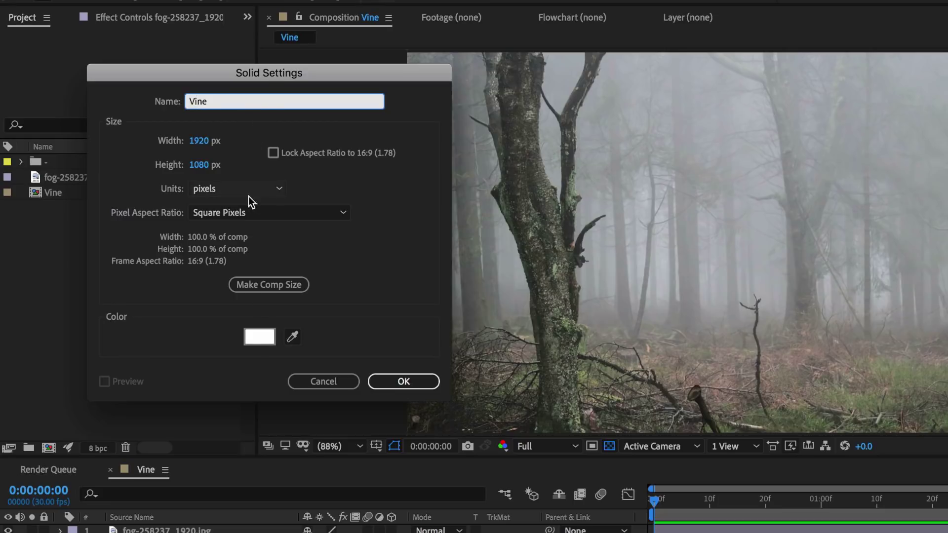
left_click(411, 381)
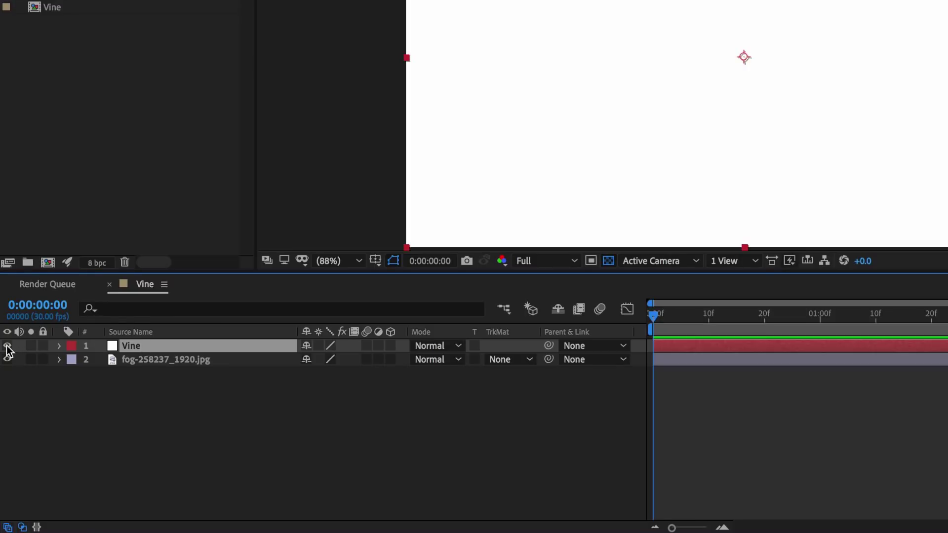
- Hide the Vine solid and start a curved Pen path from below the trunk base upward
left_click(7, 347)
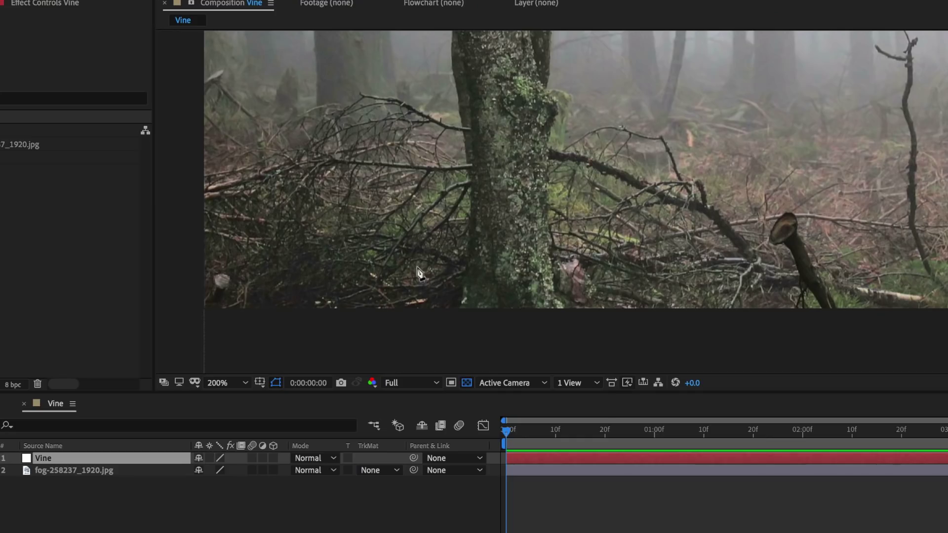
key("g")
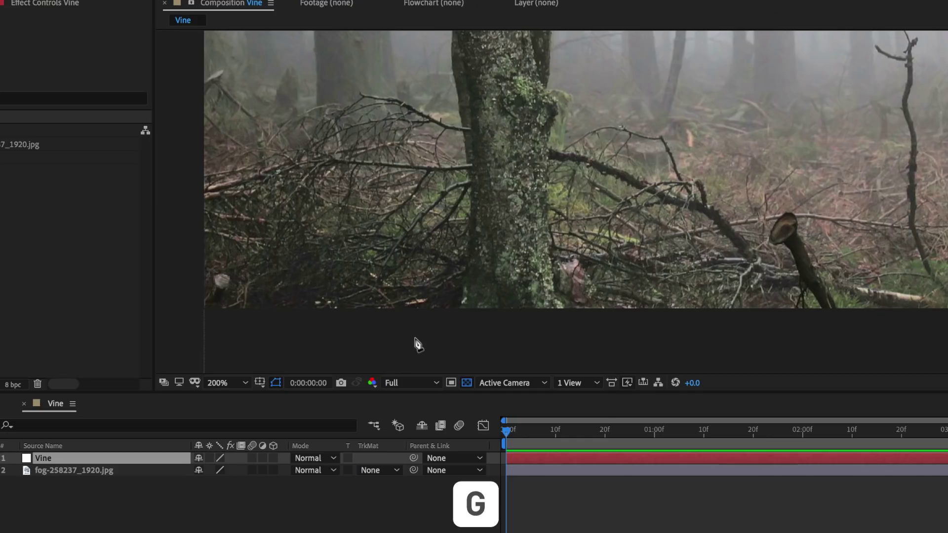
left_click(435, 330)
left_click_drag(550, 237, 550, 209)
left_click(471, 140)
left_click_drag(472, 145, 472, 167)
left_click_drag(538, 123, 521, 242)
left_click_drag(507, 182, 506, 146)
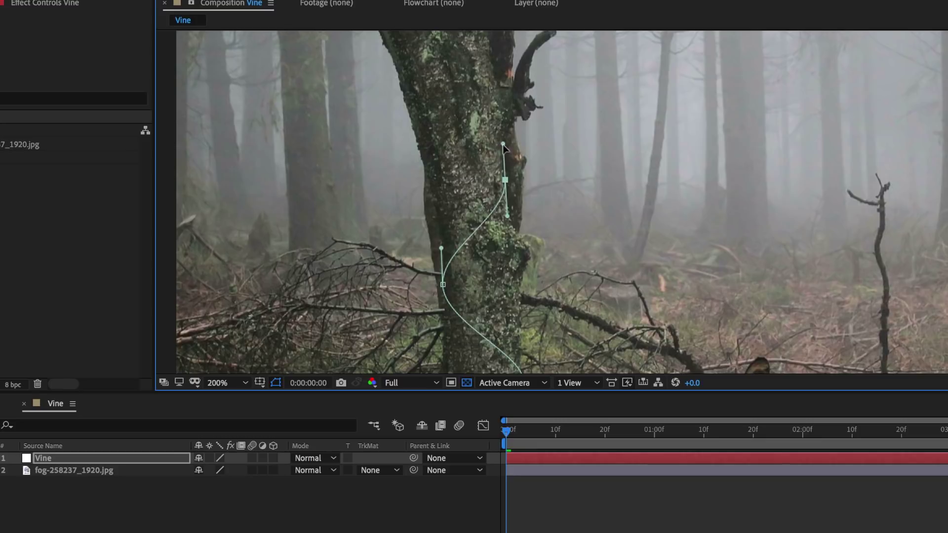
- Continue the S-shaped curved points winding up to the top of the trunk
left_click_drag(402, 87, 429, 202)
left_click(424, 168)
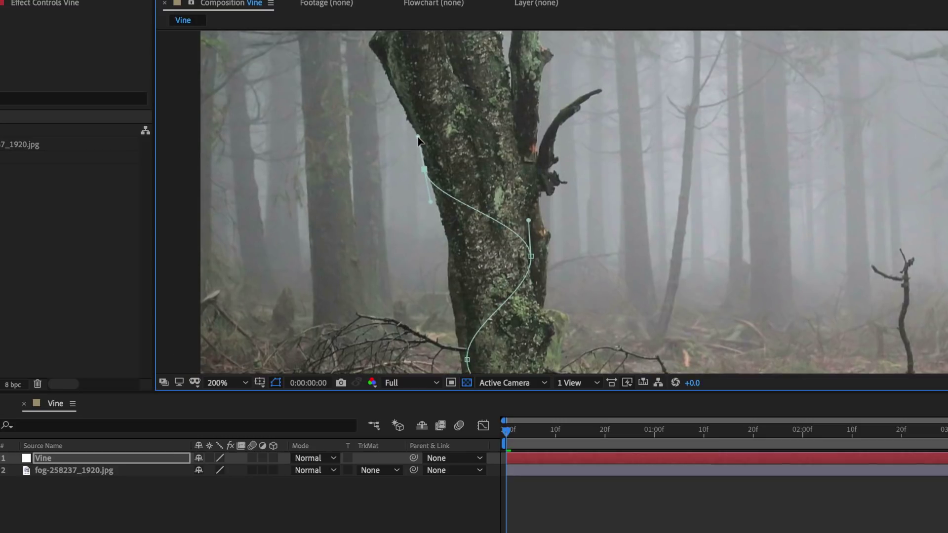
left_click_drag(489, 121, 499, 258)
left_click_drag(518, 209, 512, 182)
left_click_drag(400, 115, 510, 156)
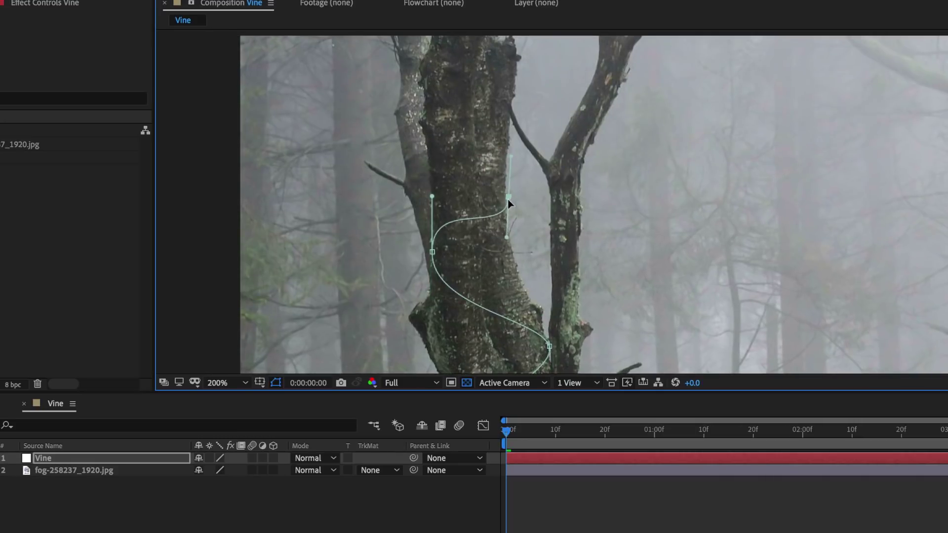
left_click_drag(424, 105, 426, 62)
left_click_drag(509, 89, 512, 261)
left_click_drag(533, 197, 530, 144)
key("shift+slash")
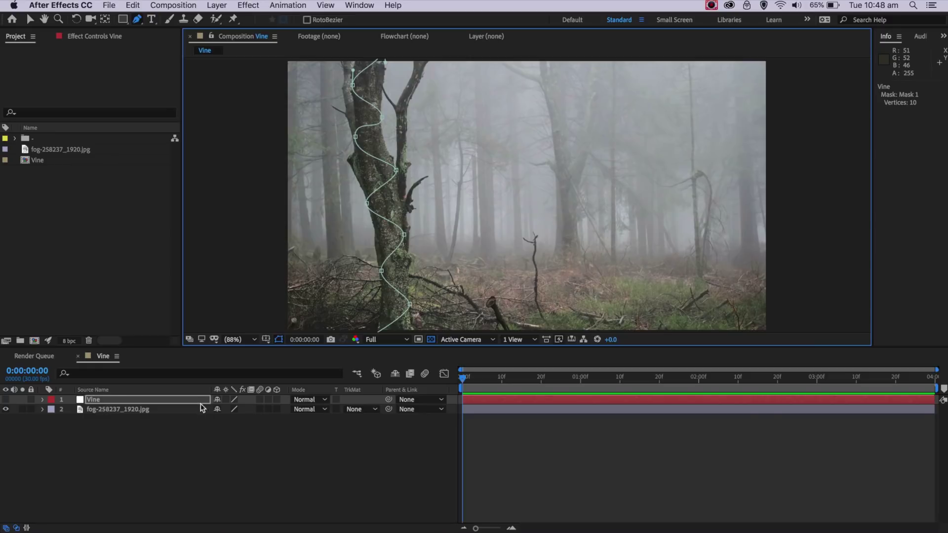
- Apply Generate > Stroke to the Vine solid with All Masks and Stroke Sequentially, then unhide it
left_click(118, 400)
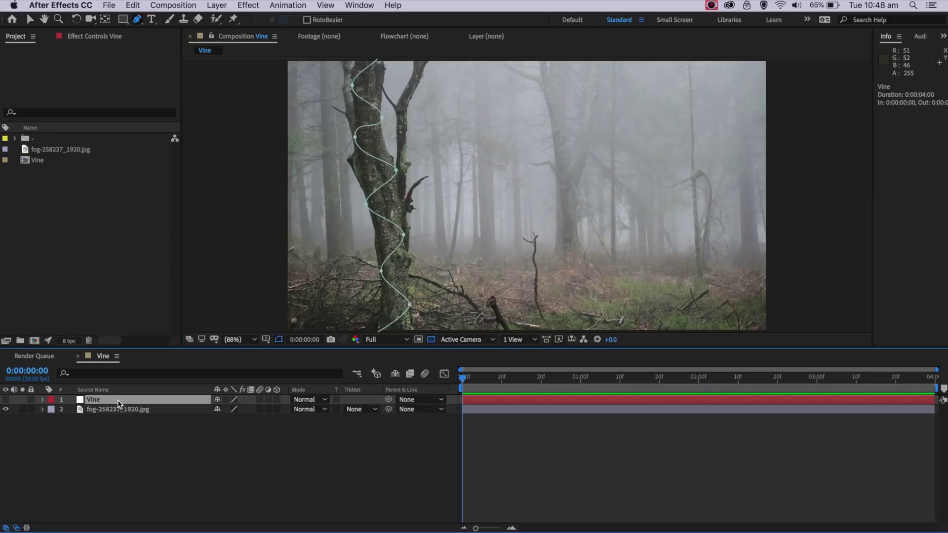
left_click(247, 6)
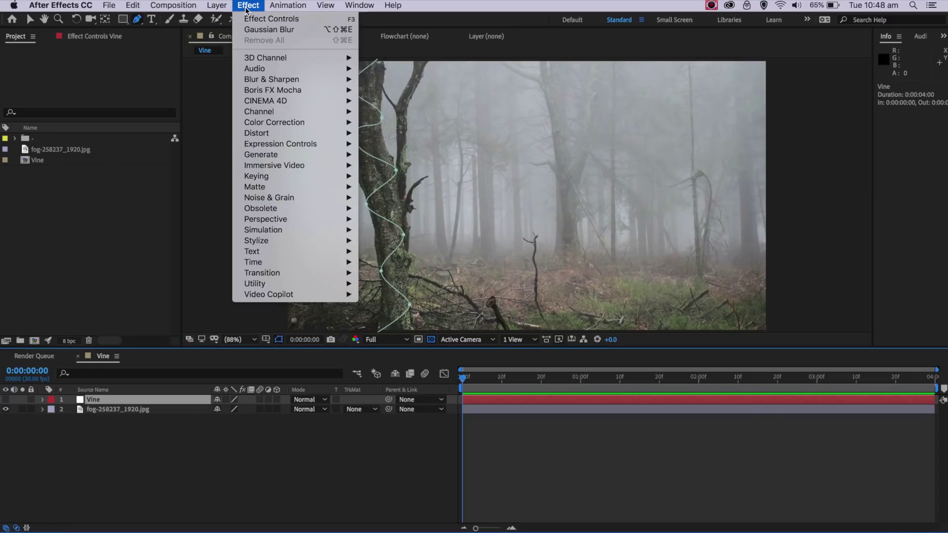
mouse_move(296, 155)
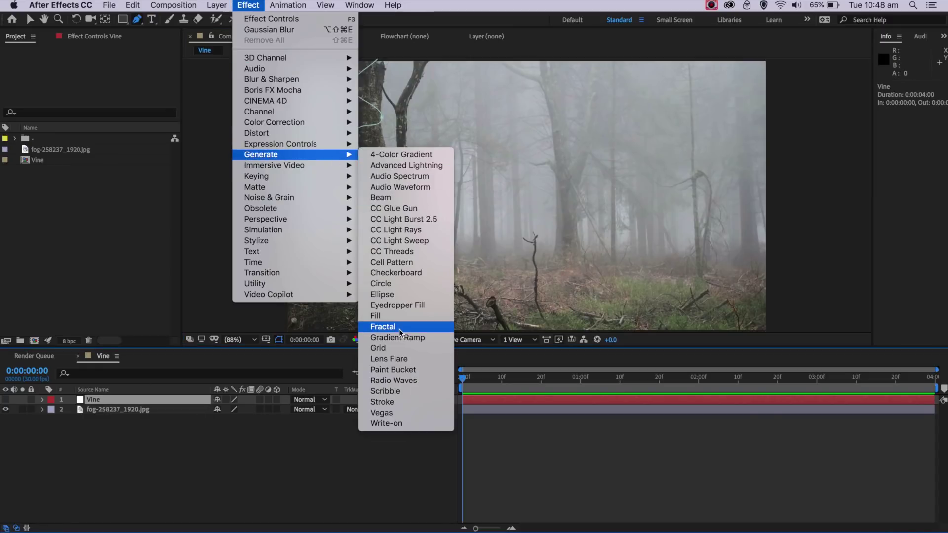
left_click(384, 402)
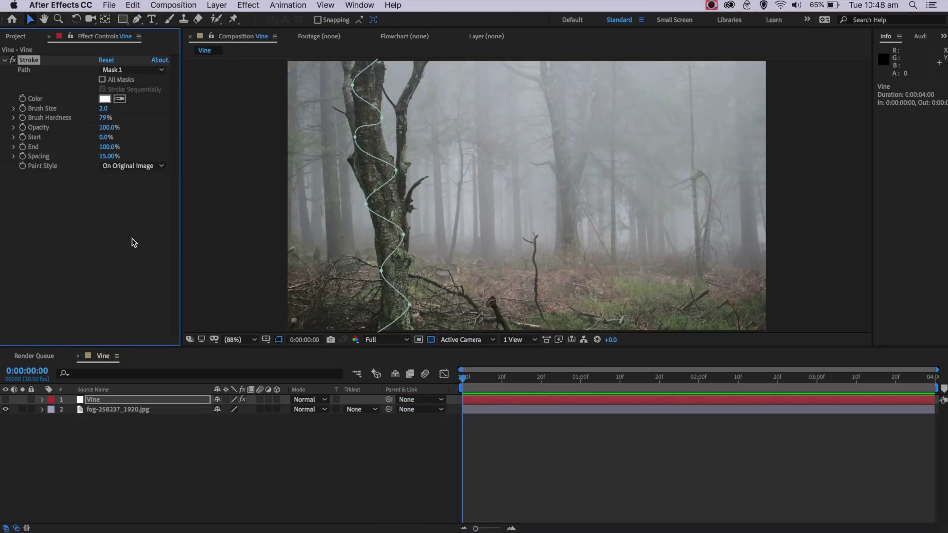
left_click(102, 80)
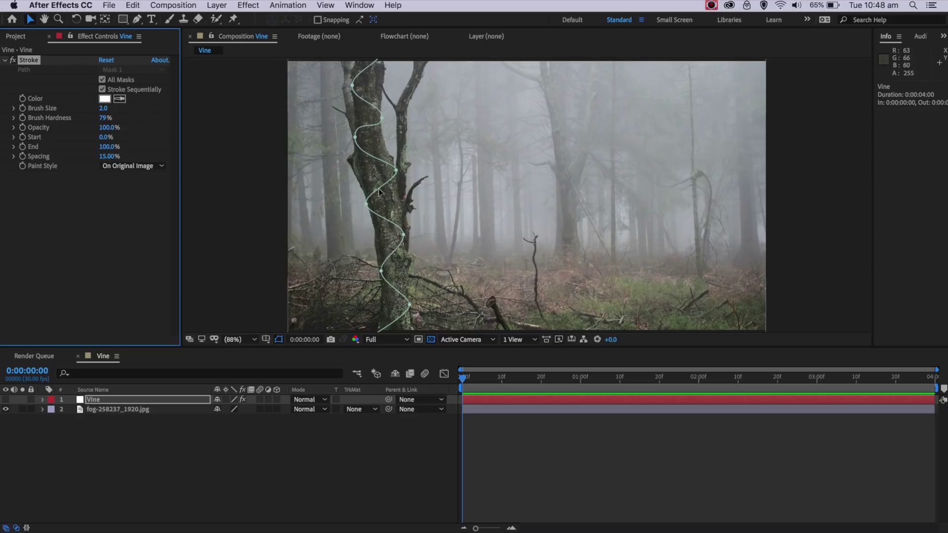
left_click(6, 400)
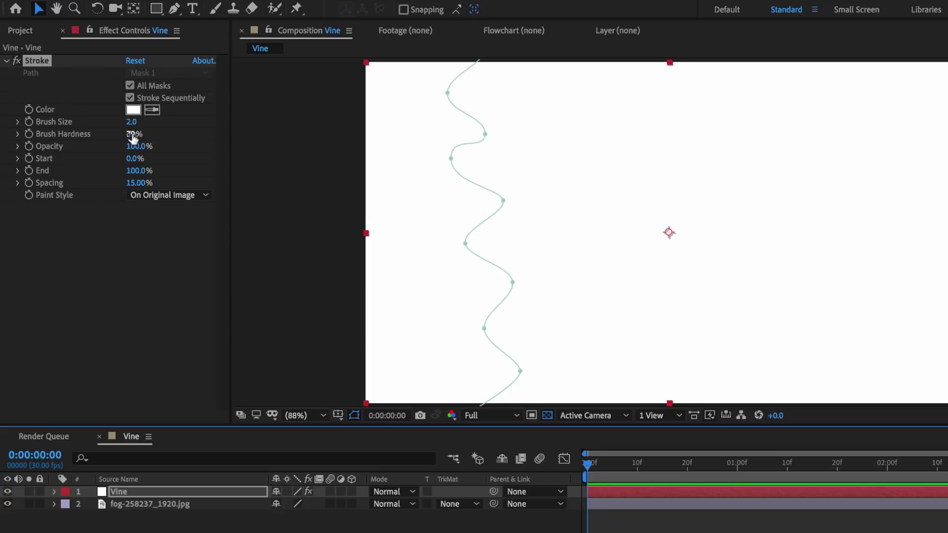
- Set the Stroke to brush size 6, 100% hardness and On Transparent paint style
mouse_move(104, 119)
left_mouse_down()
mouse_move(139, 119)
mouse_move(175, 137)
mouse_move(142, 125)
left_mouse_up()
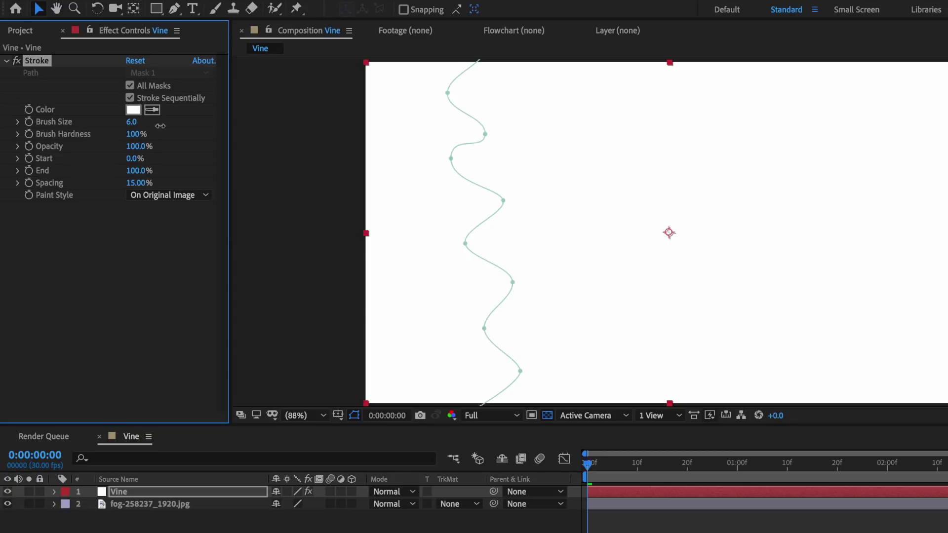
left_click(153, 196)
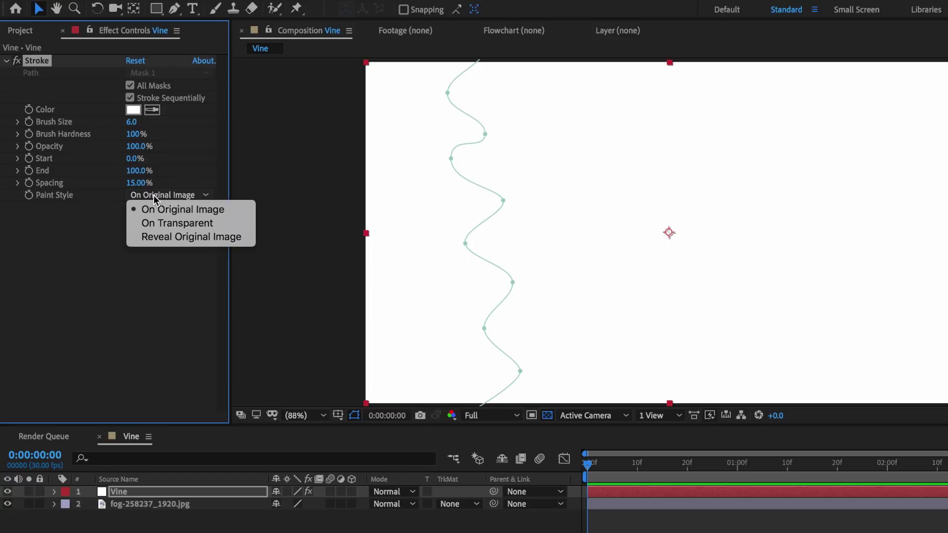
left_click(166, 222)
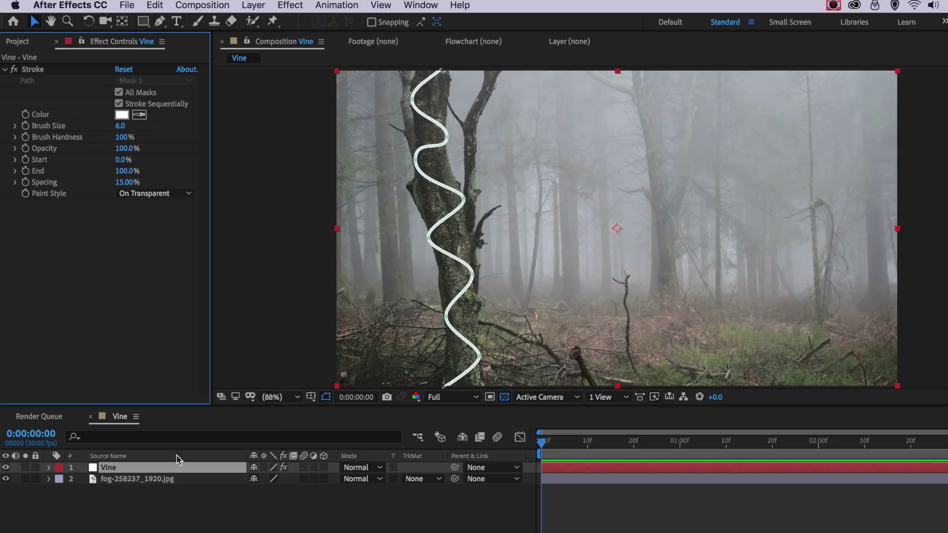
- Duplicate the fog photo above the Vine layer and lower the copy's opacity to 63%
left_click(131, 481)
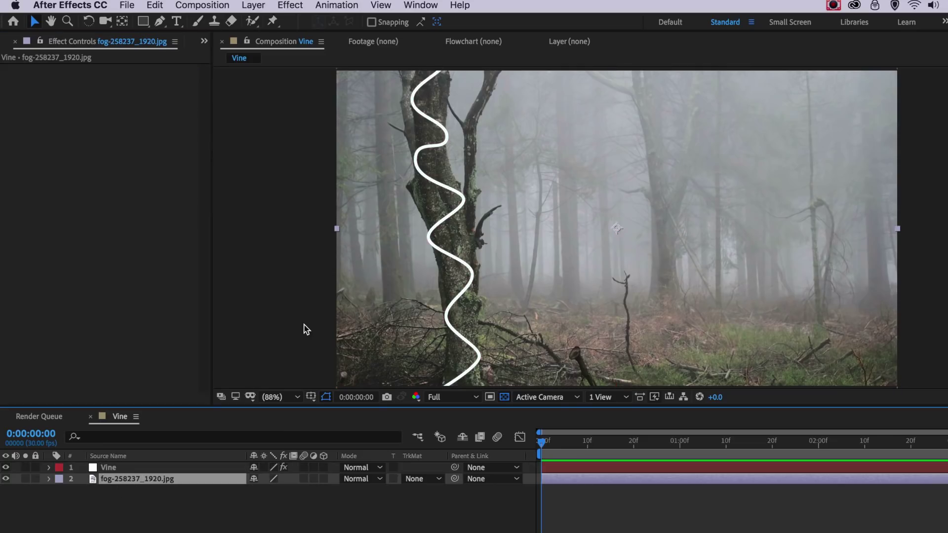
left_click(155, 6)
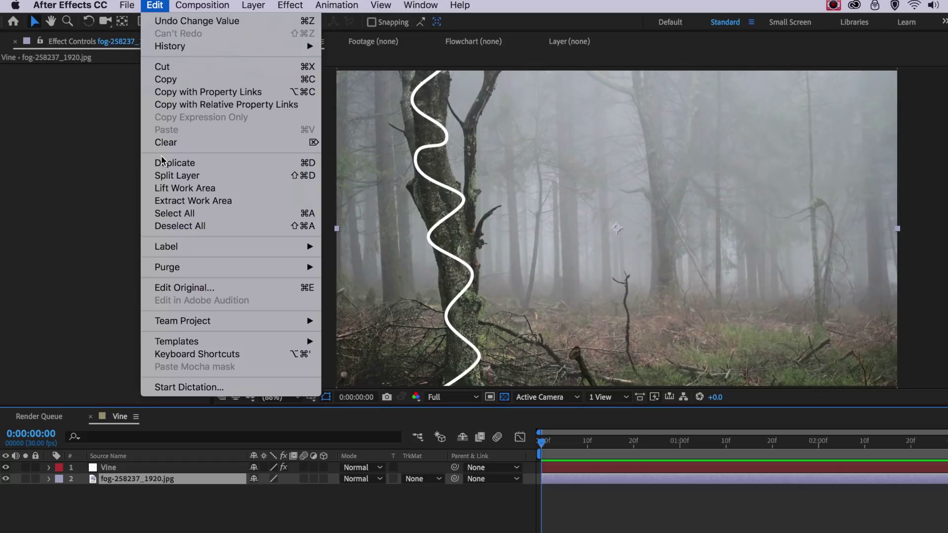
left_click(89, 489)
key("super+d")
left_click_drag(131, 467, 131, 464)
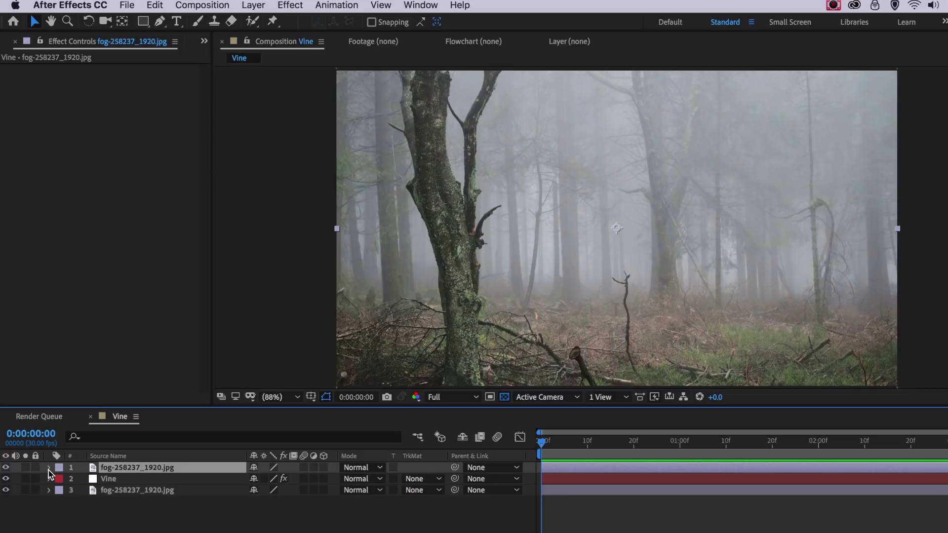
key("t")
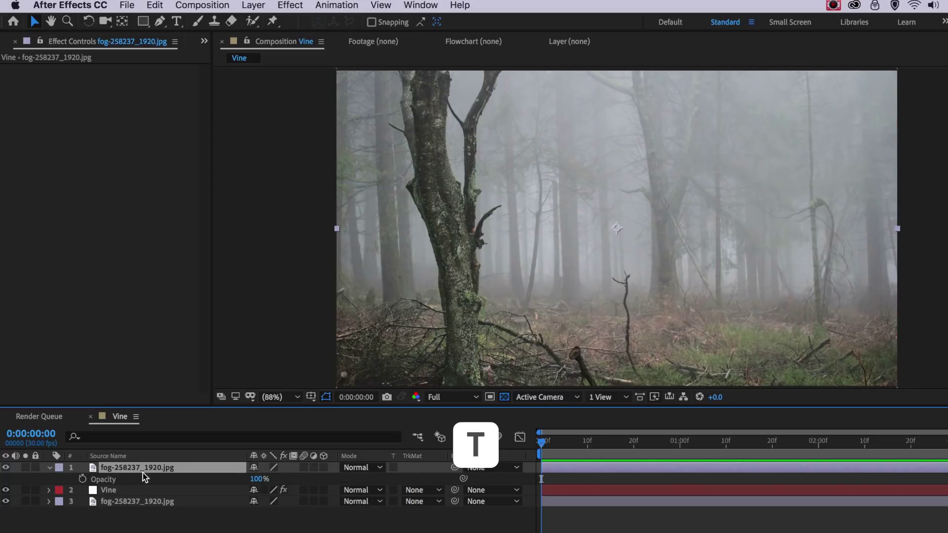
left_click_drag(255, 479, 243, 482)
key("period")
key("period")
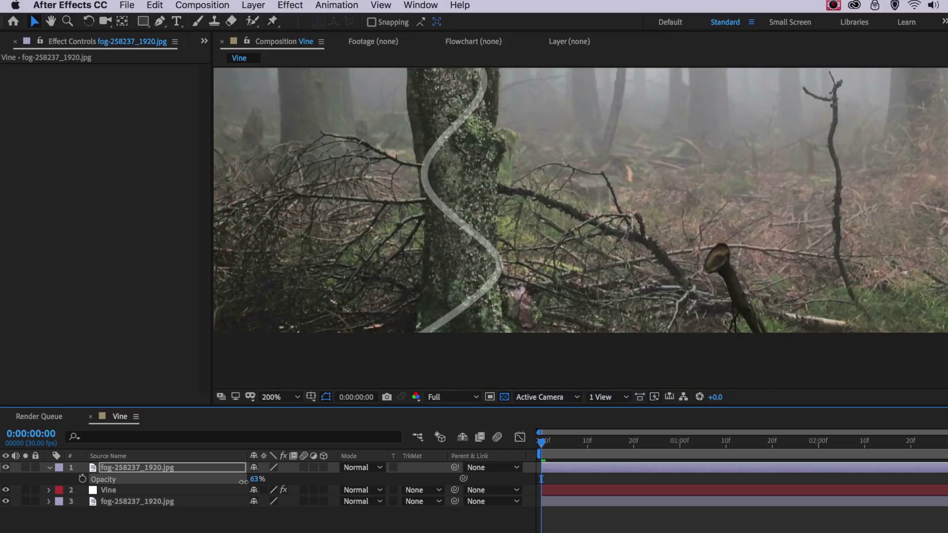
- Draw a closed Pen mask around the first front vine section on the fog copy
left_click(160, 21)
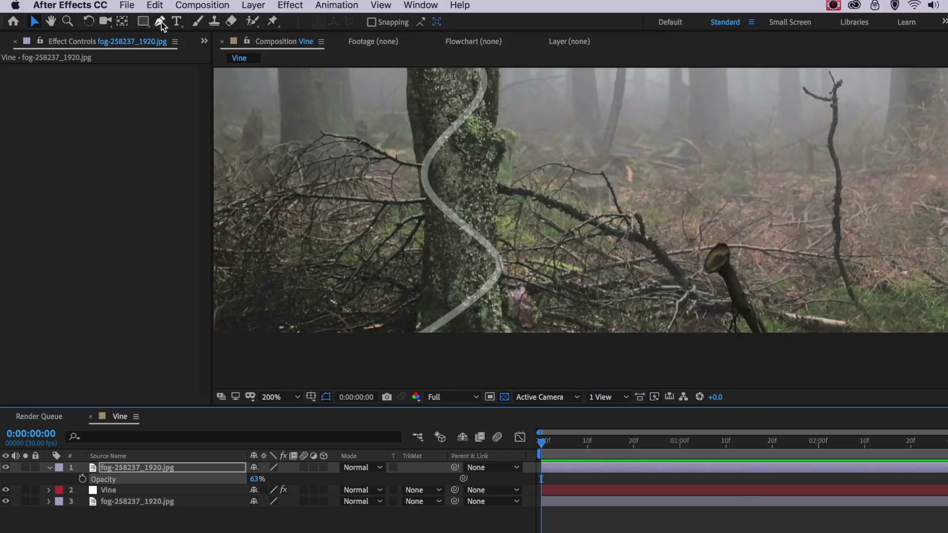
left_click(486, 270)
left_click_drag(499, 245, 497, 224)
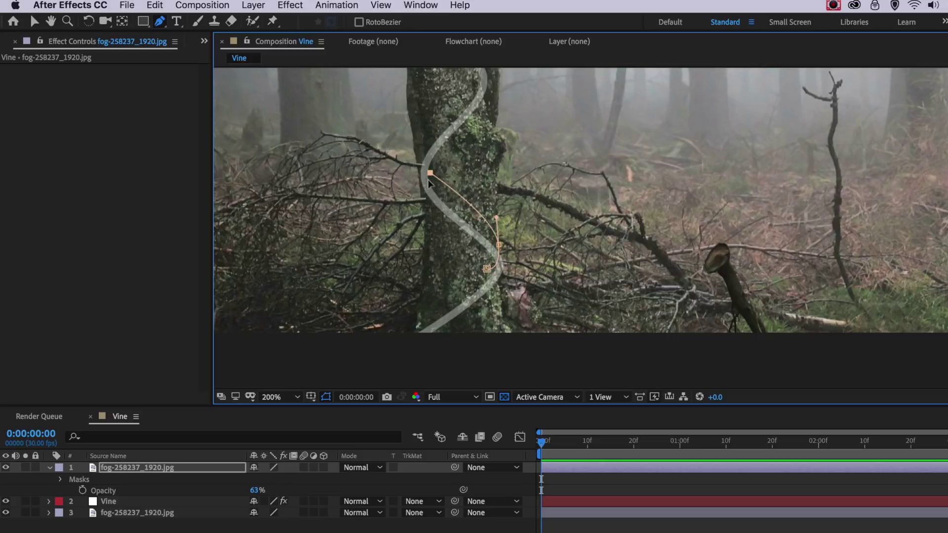
left_click_drag(426, 202, 425, 219)
left_click(487, 270)
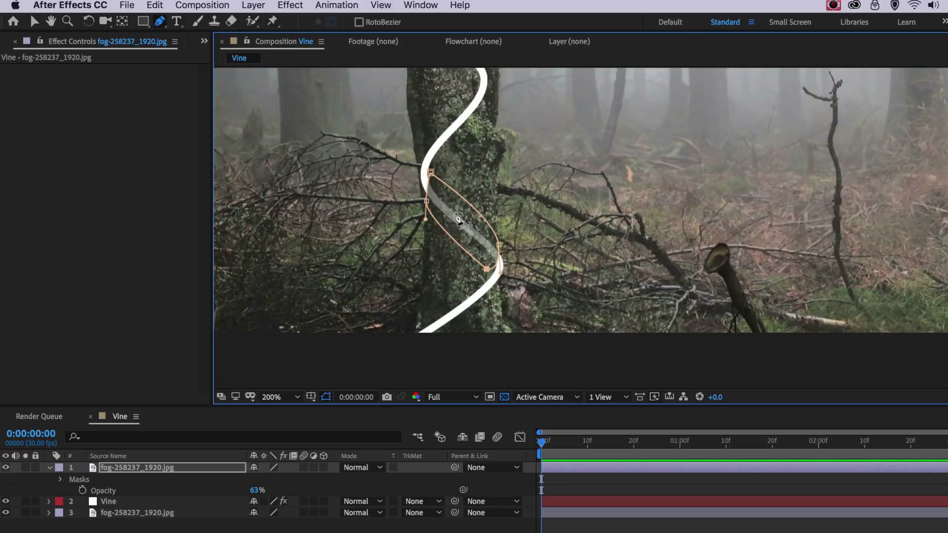
- Return the fog copy to 100% opacity and adjust a mask edge around the vine
left_click_drag(459, 219, 424, 289)
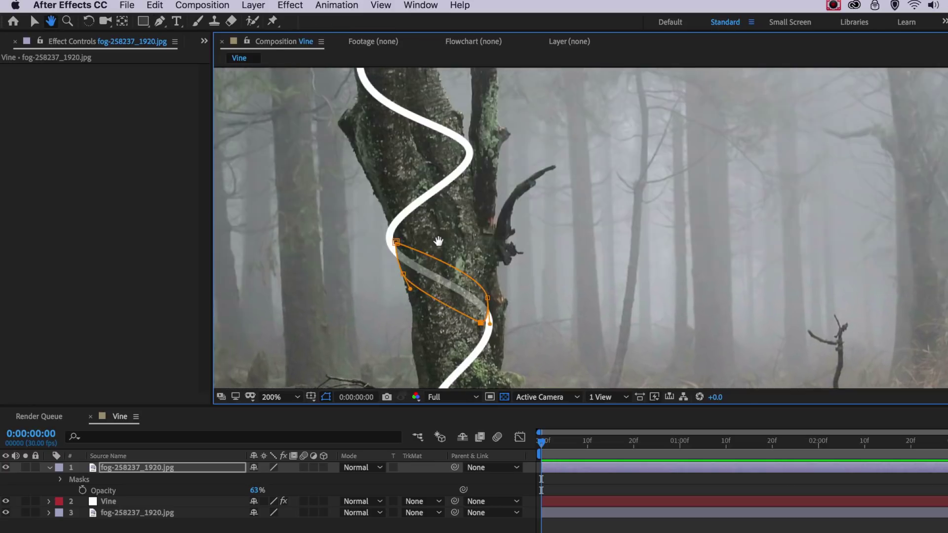
left_click_drag(439, 241, 439, 308)
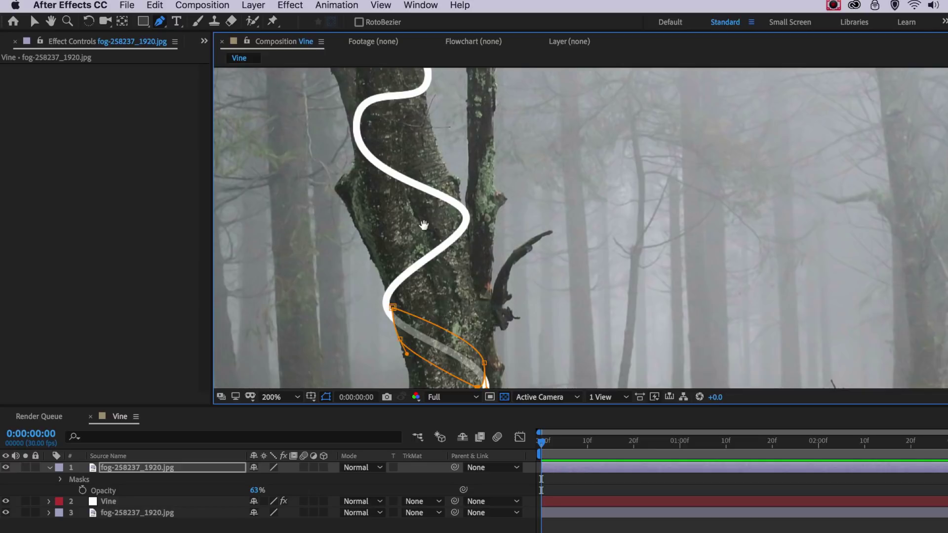
left_click_drag(423, 225, 382, 202)
left_click_drag(474, 213, 469, 281)
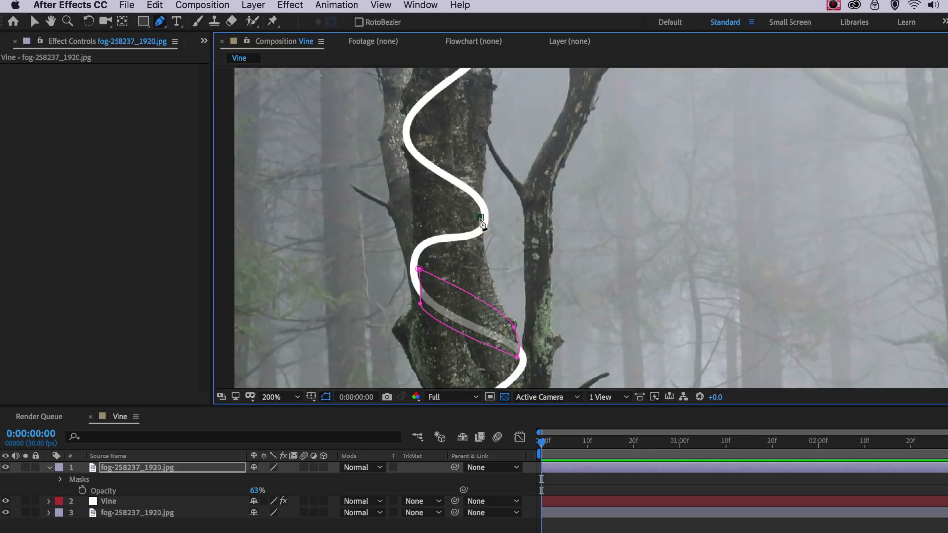
left_click_drag(478, 212, 499, 284)
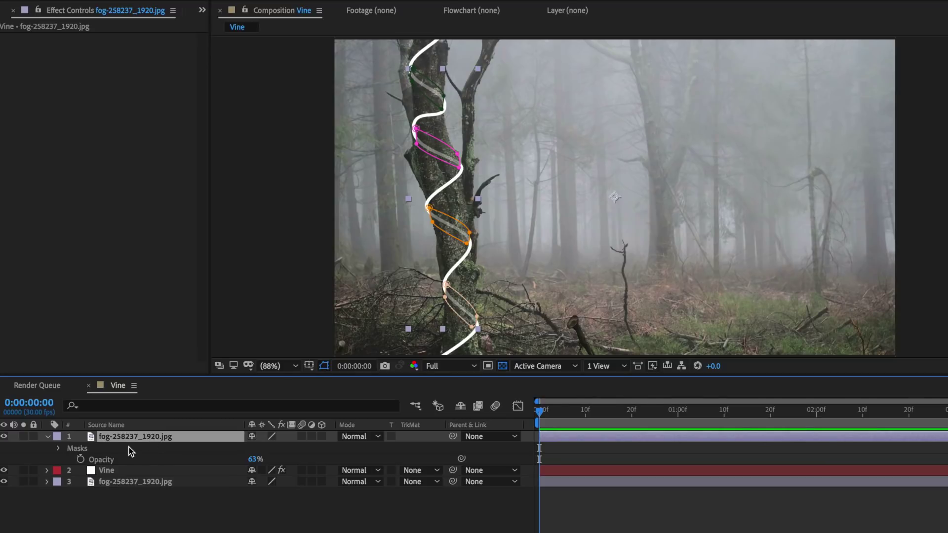
left_click_drag(253, 460, 336, 466)
left_click(267, 522)
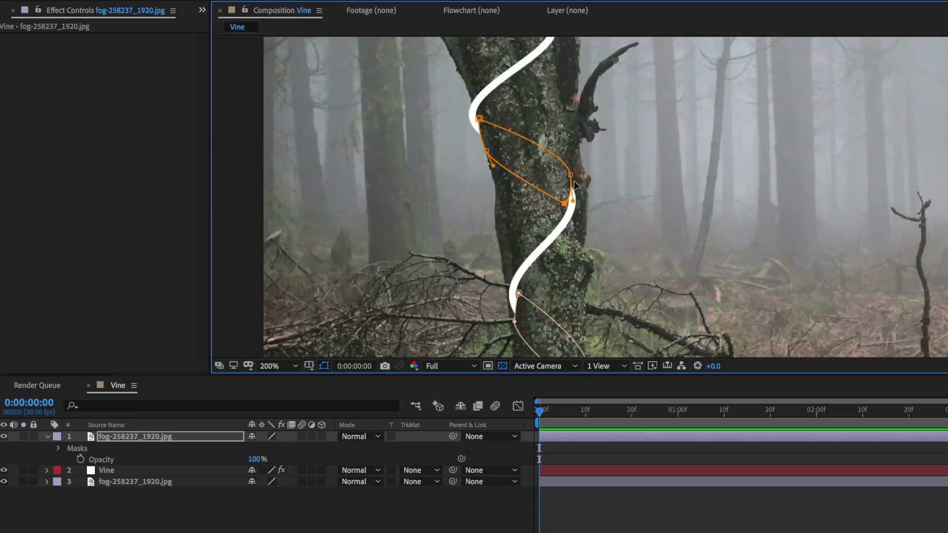
left_click_drag(566, 196, 561, 205)
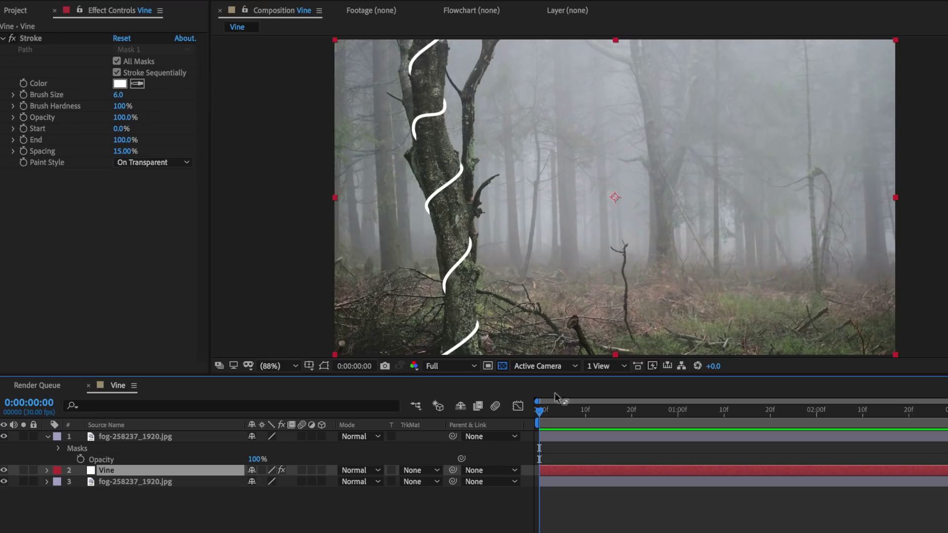
- Keyframe the Stroke End at 0% at the start and 100% at the end
left_click(24, 143)
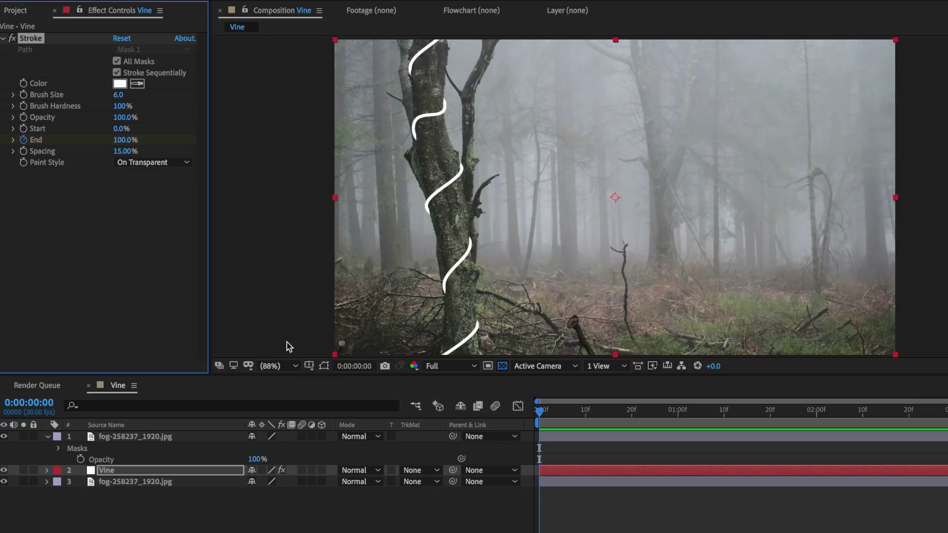
left_click_drag(109, 140, 19, 140)
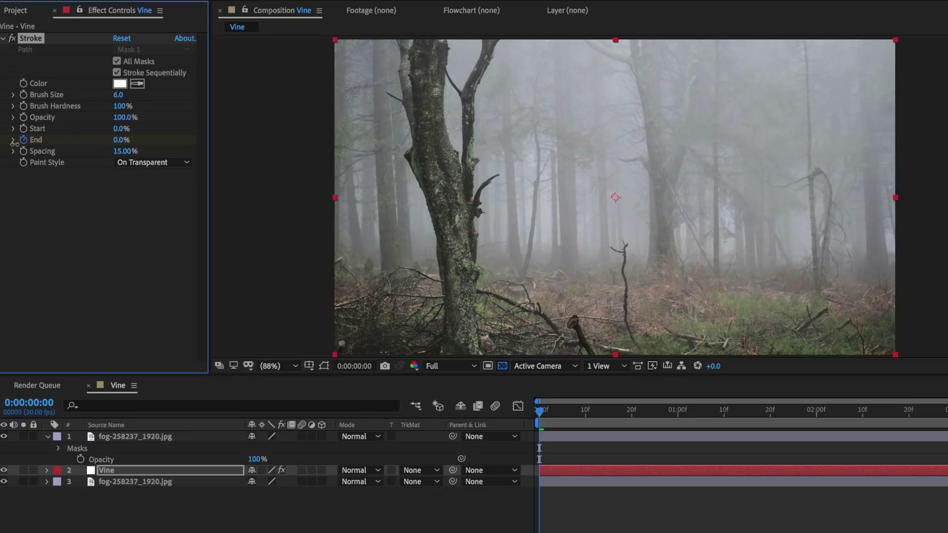
mouse_move(571, 395)
left_mouse_down()
mouse_move(947, 422)
mouse_move(947, 405)
left_mouse_up()
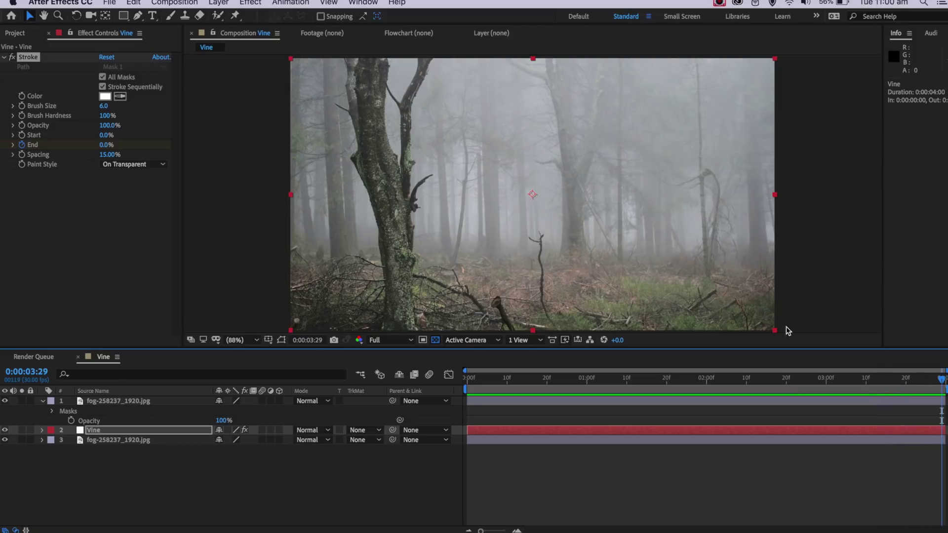
left_click_drag(107, 145, 168, 148)
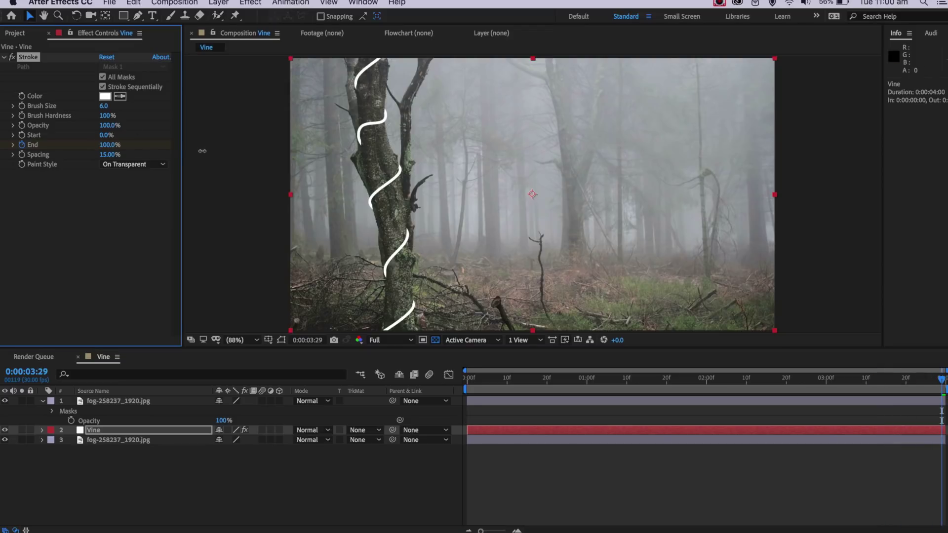
- Apply Easy Ease to both End keyframes and preview the vine growing from the start
left_click(819, 430)
key("j")
key("u")
left_click_drag(943, 448, 468, 455)
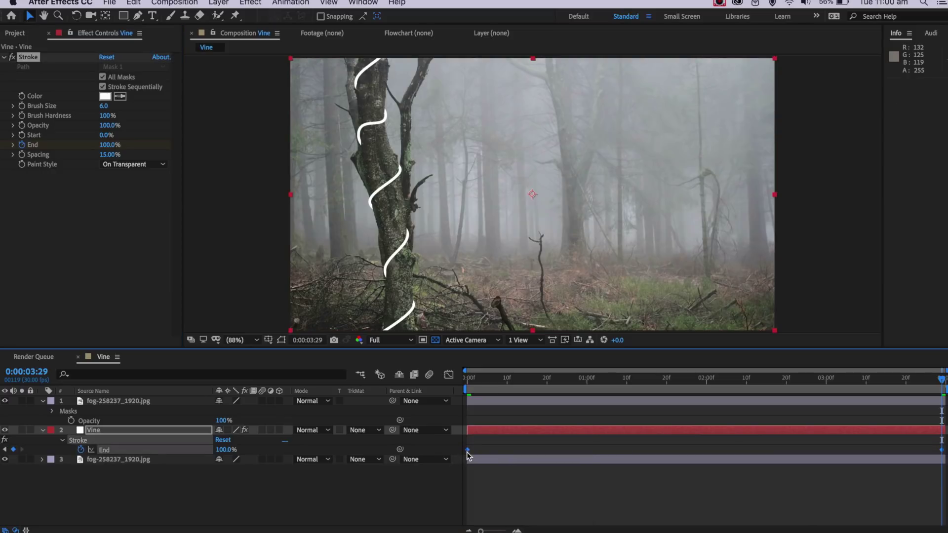
right_click(467, 452)
mouse_move(519, 532)
left_click(654, 476)
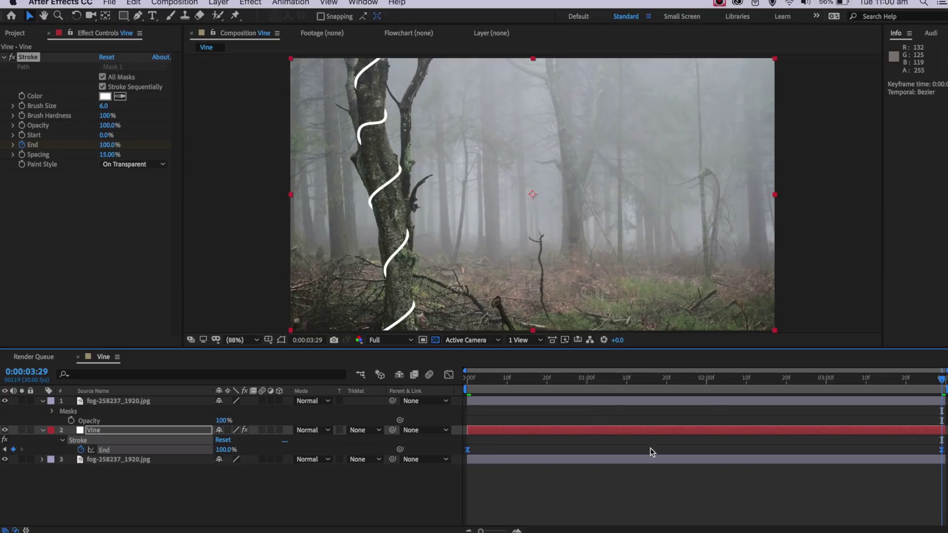
key("Home")
key("space")
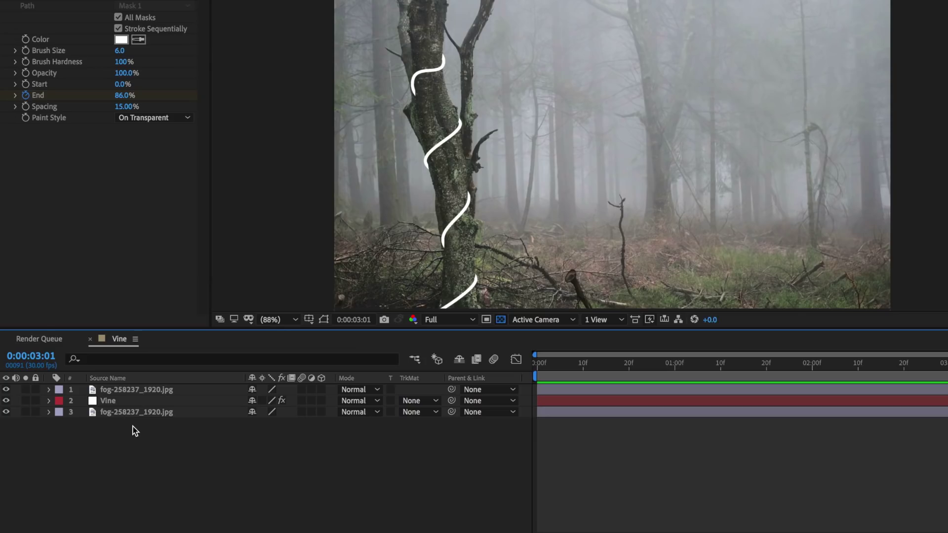
- Add a new white solid named Leaf and hide it
right_click(129, 428)
mouse_move(188, 420)
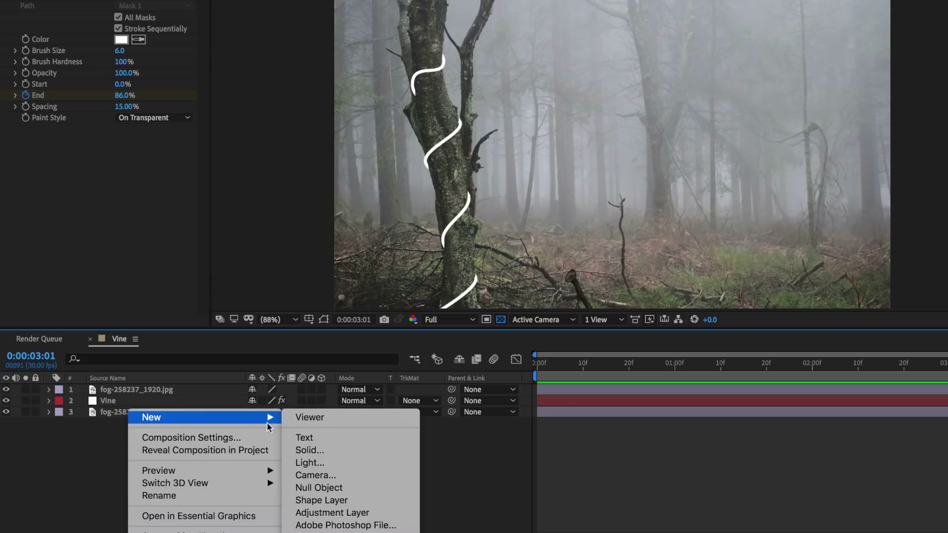
left_click(318, 449)
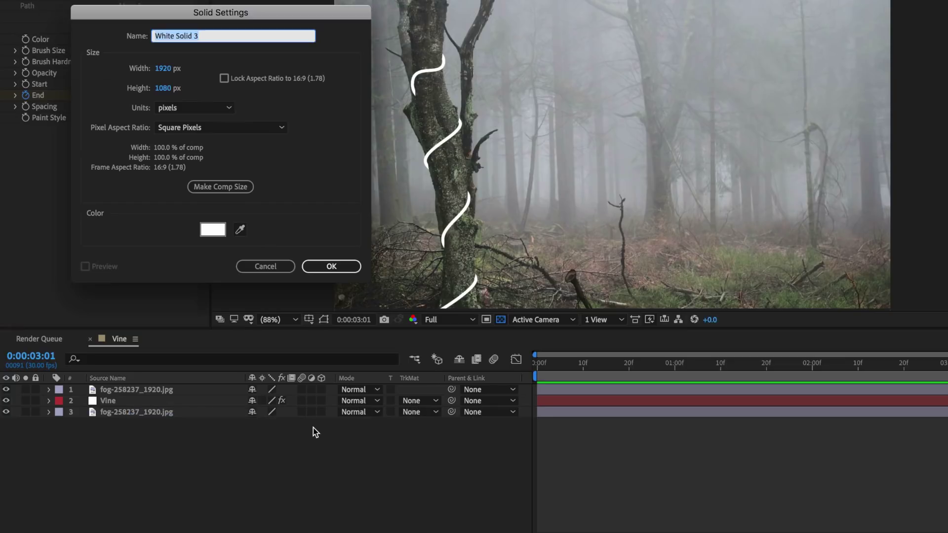
left_click(334, 264)
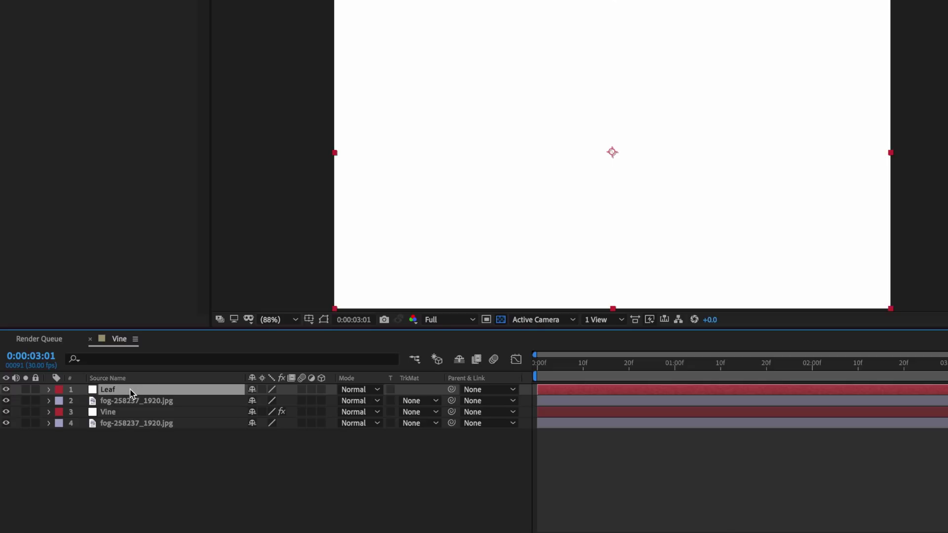
left_click(6, 390)
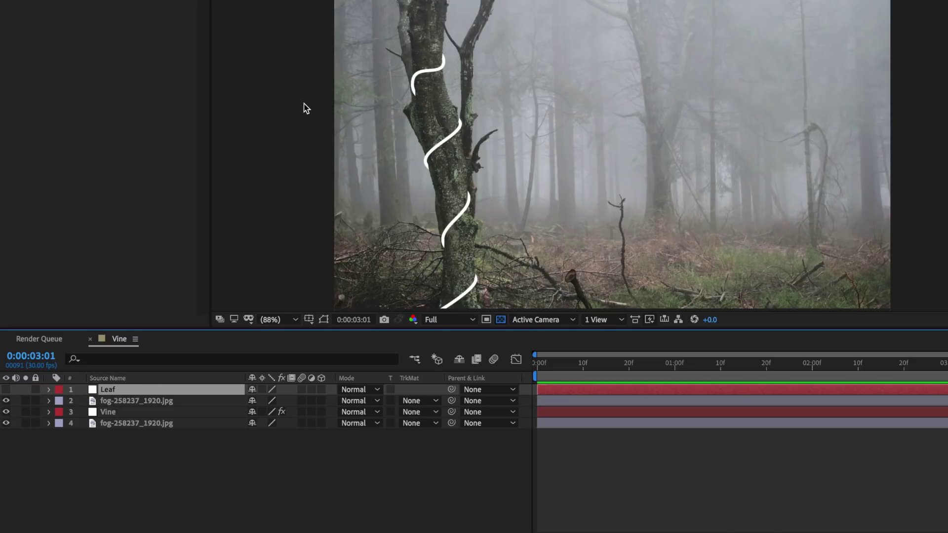
- Go to 0:00:01:08 and zoom in on the vine's tip near the trunk base
left_click_drag(470, 230, 476, 140)
scroll(476, 140, "up", 3)
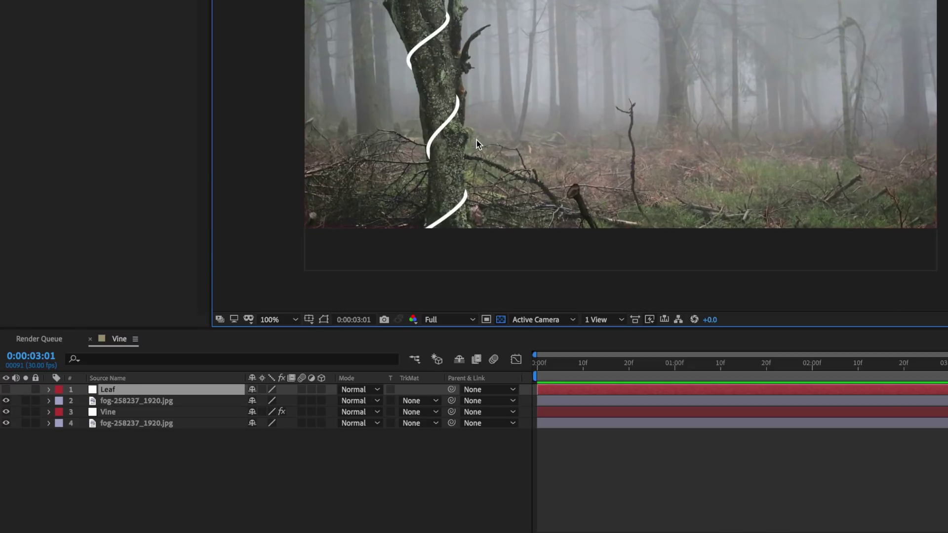
left_click_drag(336, 208, 608, 28)
left_click_drag(593, 367, 611, 367)
left_click_drag(592, 43, 498, 133)
left_click_drag(623, 364, 712, 364)
left_click_drag(473, 185, 478, 162)
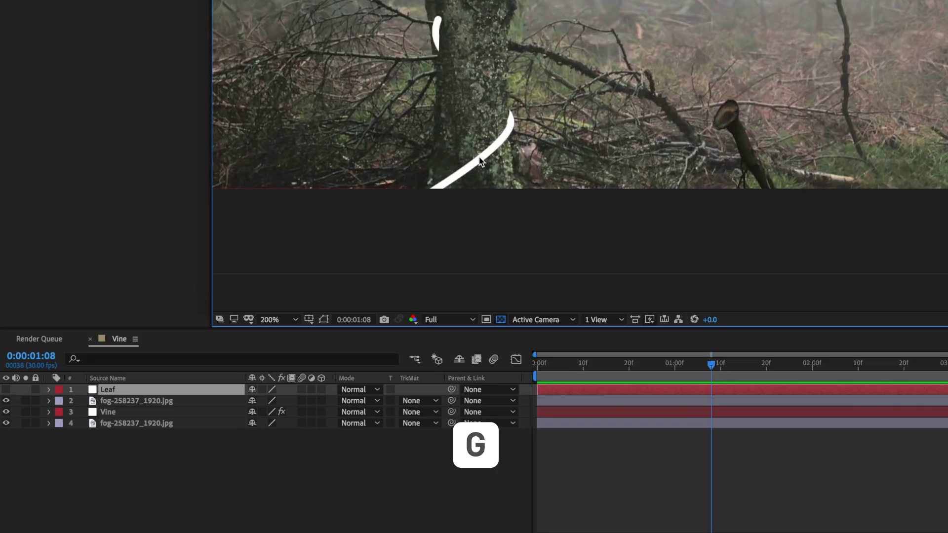
scroll(484, 165, "up", 2)
- Draw a closed leaf-shaped mask on the Leaf layer beside the vine
left_click(618, 204)
left_click(612, 156)
left_click(575, 139)
left_click_drag(576, 171, 587, 189)
left_click(617, 204)
left_click(696, 394)
key("v")
left_click(612, 189)
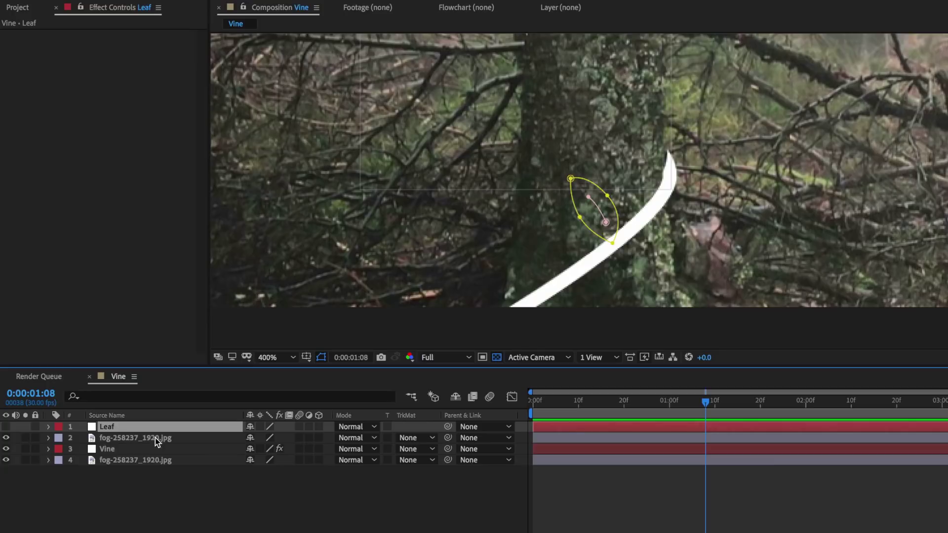
- Copy the Vine layer's Stroke effect and paste it onto the Leaf layer
left_click(112, 448)
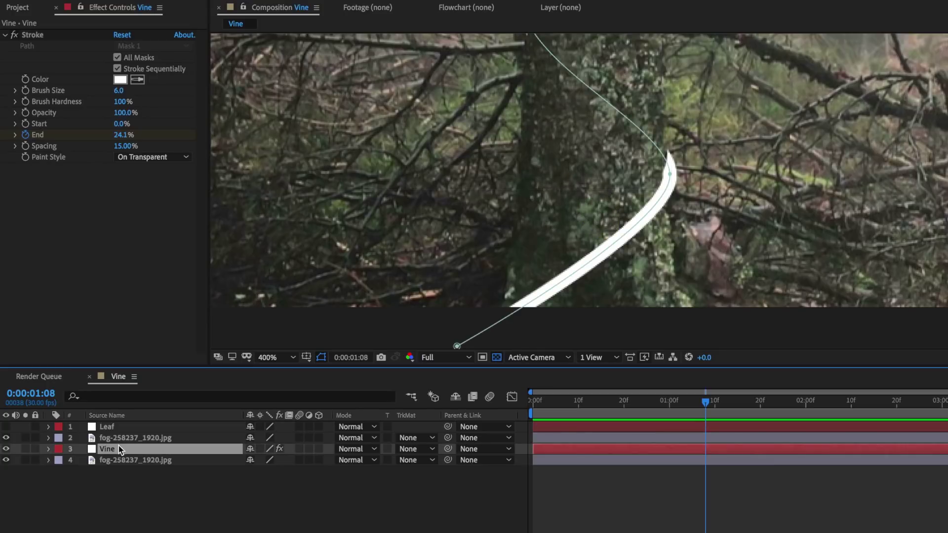
left_click(27, 39)
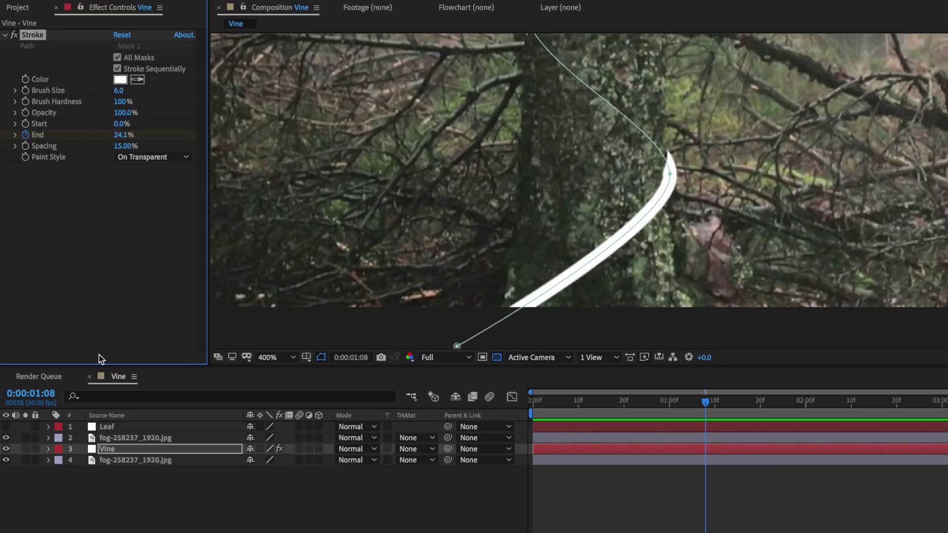
left_click(115, 429)
key("ctrl+v")
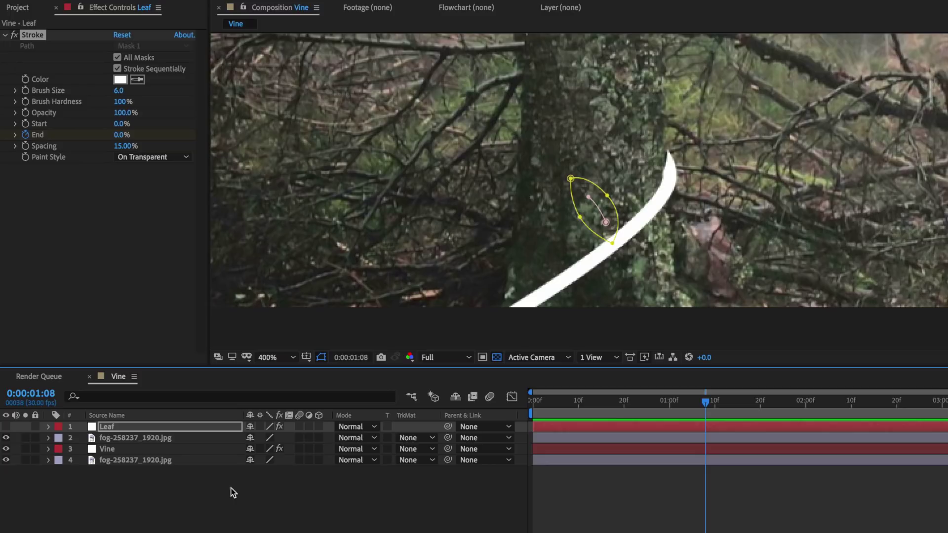
- Remove the copied End animation from Leaf's Stroke and make the Leaf layer visible again
mouse_move(689, 405)
left_mouse_down()
mouse_move(582, 401)
mouse_move(722, 410)
mouse_move(652, 412)
left_mouse_up()
key("u")
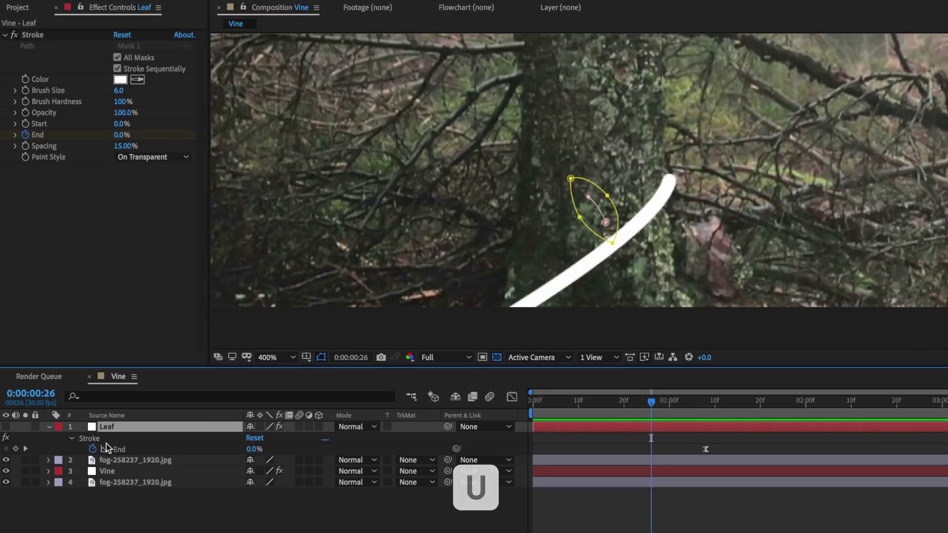
left_click(93, 450)
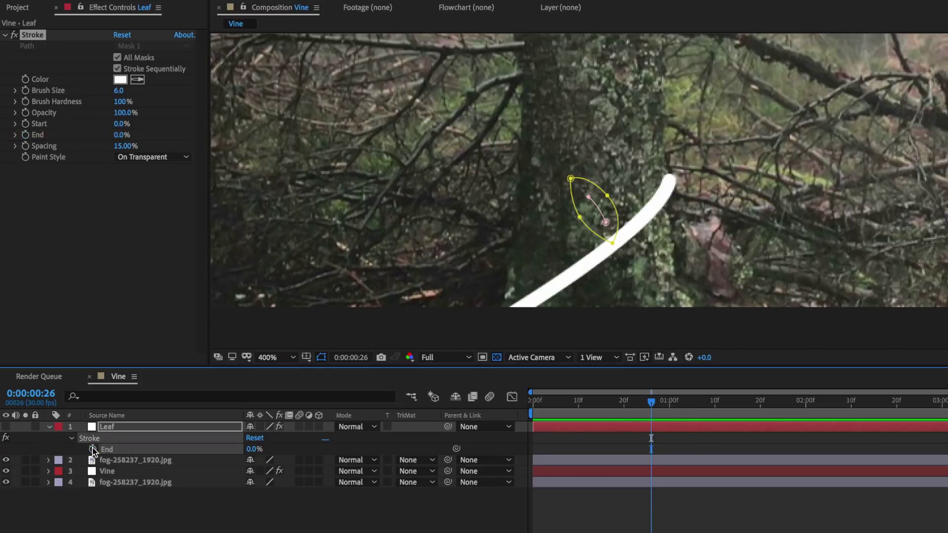
mouse_move(626, 411)
left_mouse_down()
mouse_move(525, 402)
mouse_move(626, 402)
mouse_move(670, 432)
mouse_move(705, 430)
left_mouse_up()
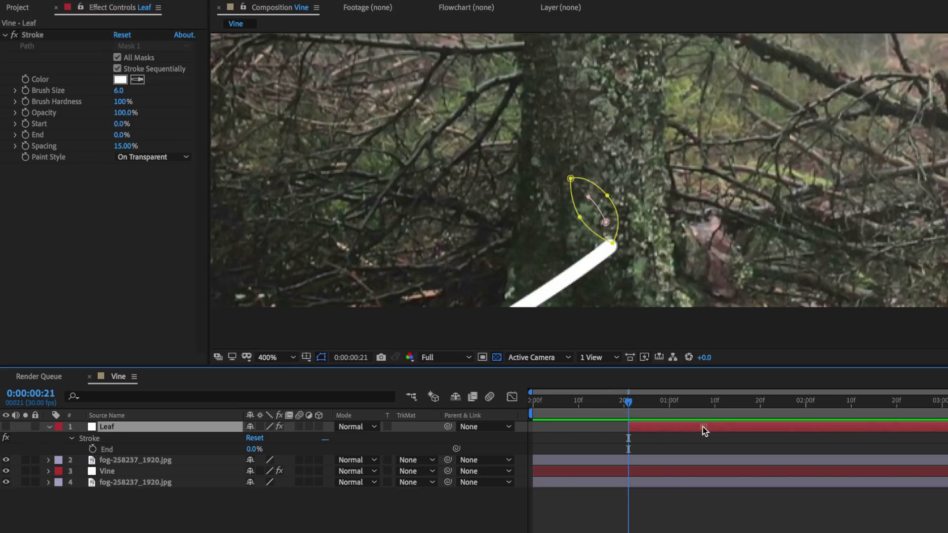
left_click(90, 439)
left_click(6, 426)
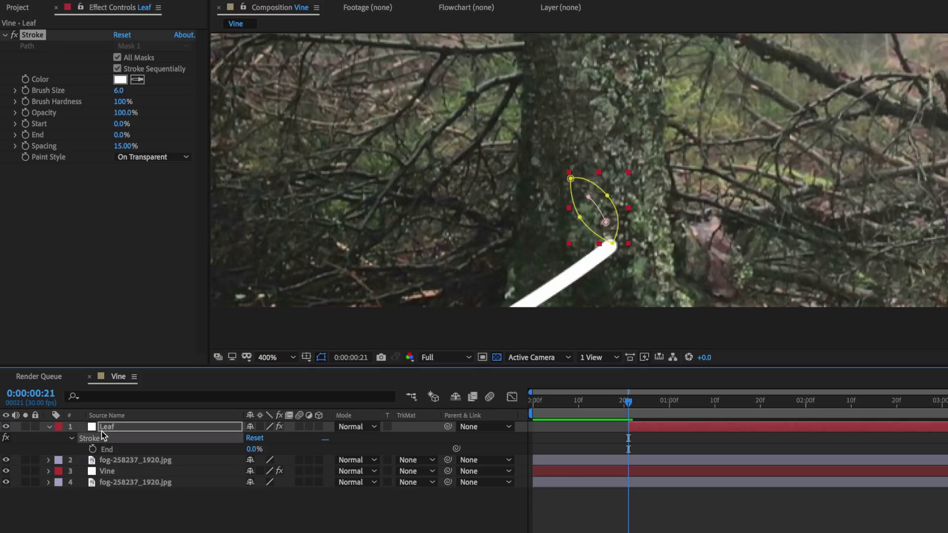
- Set the leaf stroke's brush size to 3 and keyframe Start and End at 50%
left_click(121, 92)
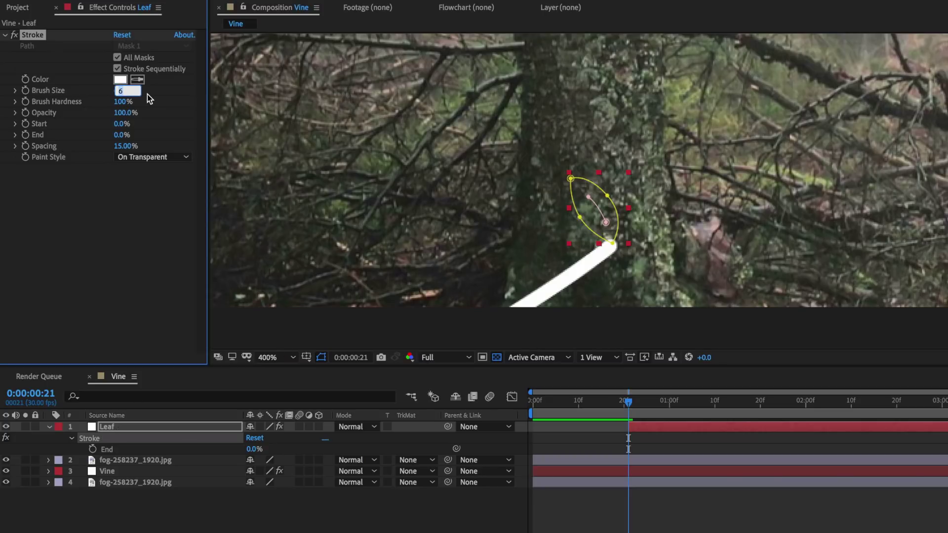
type("3")
key("Return")
left_click(25, 124)
left_click(25, 135)
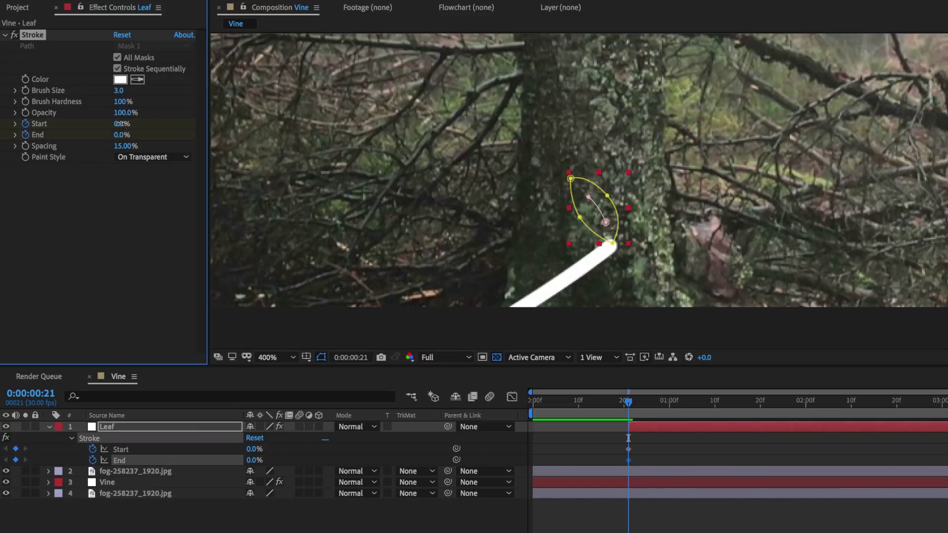
key("Return")
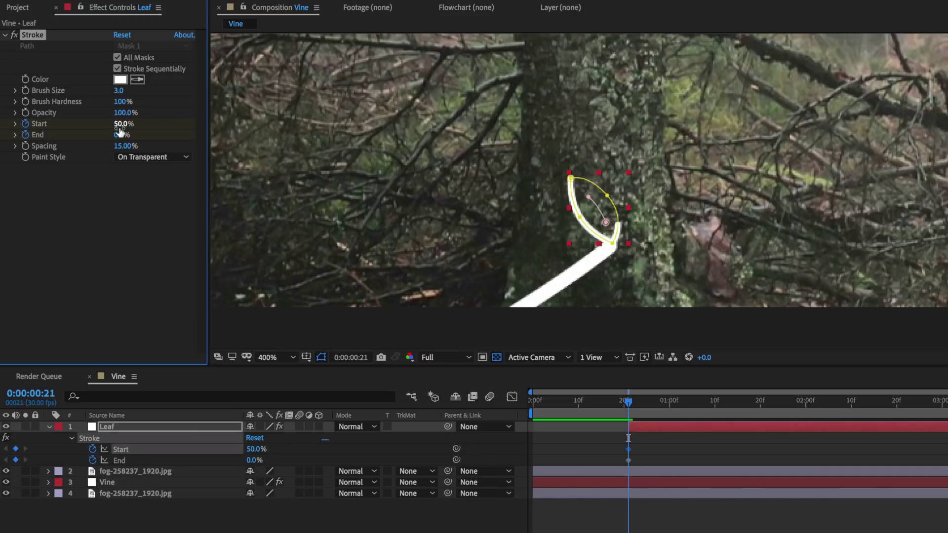
type("50")
key("Return")
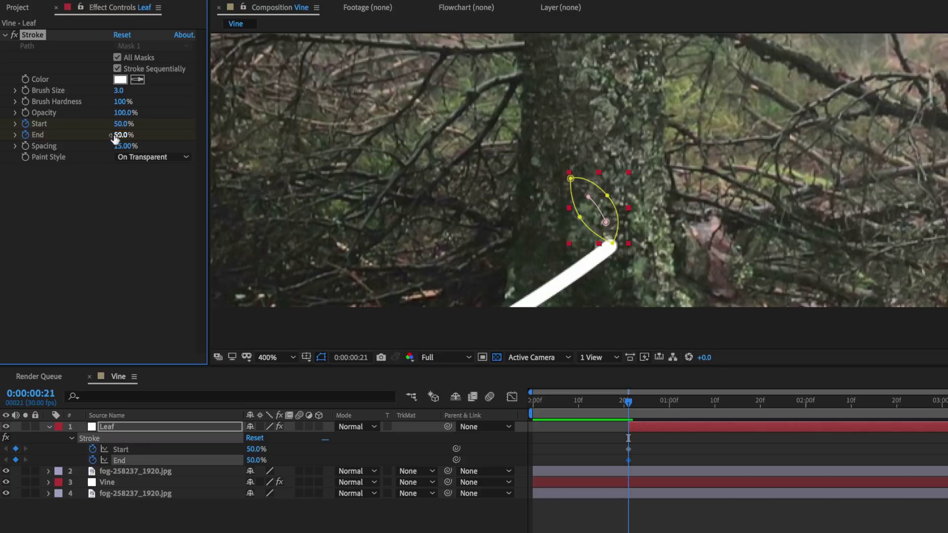
- At about 1:22 animate Start to 0% and End to 100%, ease the keyframes, and preview
left_click_drag(635, 401, 802, 416)
mouse_move(126, 124)
left_mouse_down()
mouse_move(107, 124)
mouse_move(155, 139)
left_mouse_up()
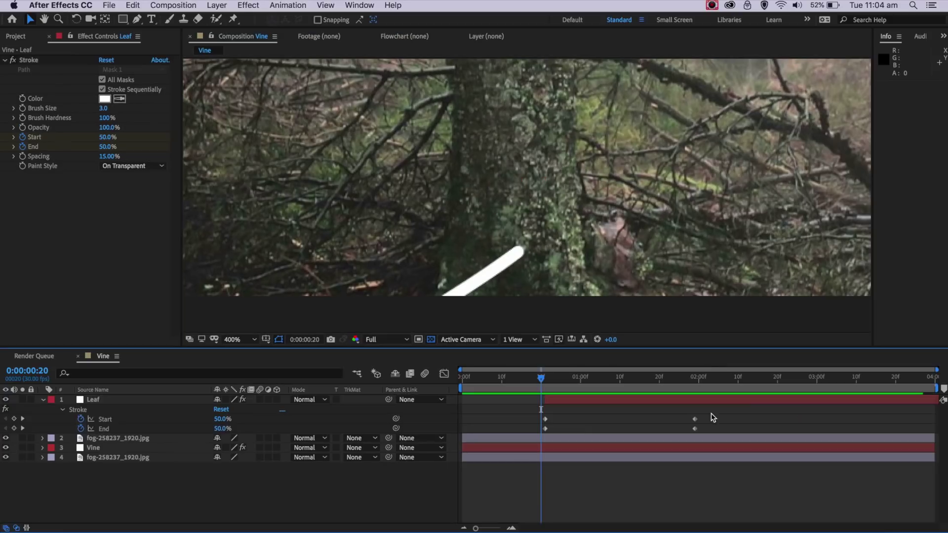
left_click_drag(820, 442, 625, 460)
right_click(626, 460)
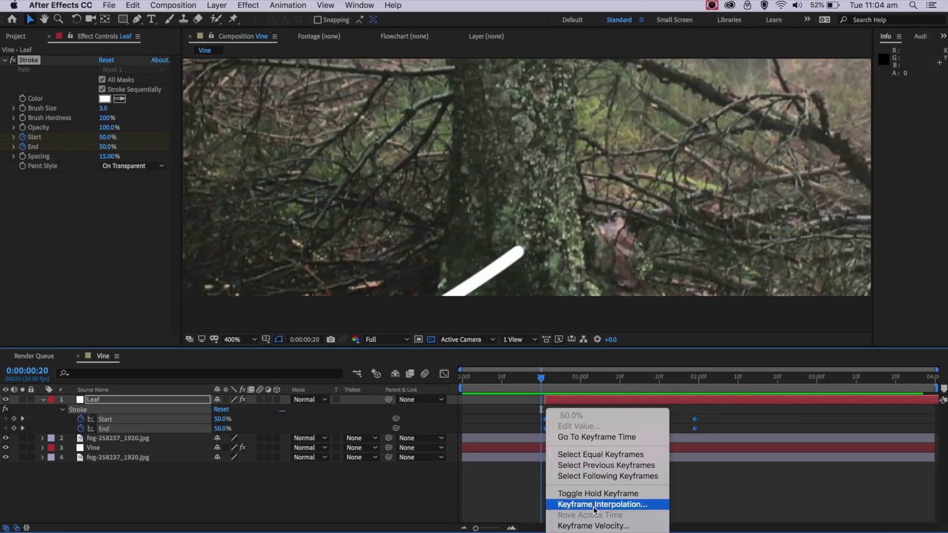
mouse_move(598, 530)
left_click(687, 470)
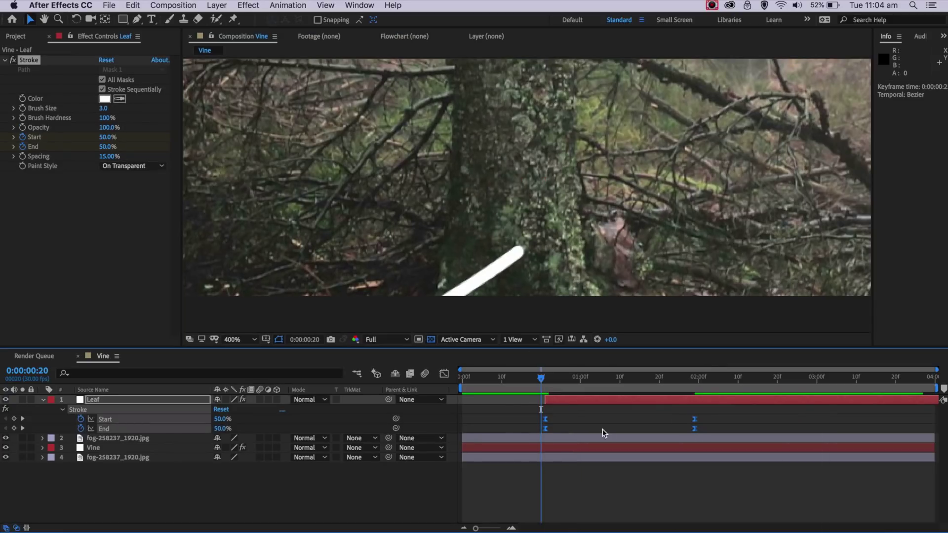
key("space")
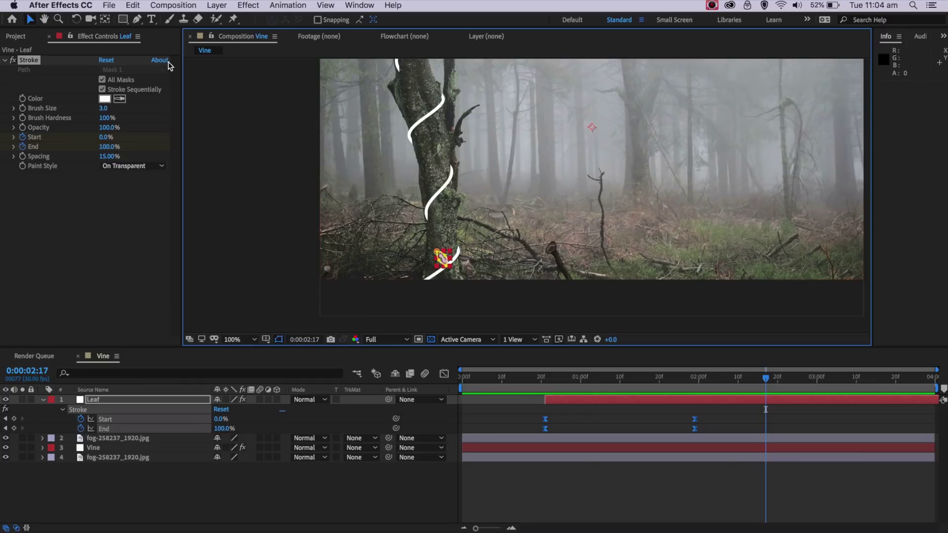
- Move the leaf's anchor point to its base and keyframe Scale near 0% at the layer start
left_click(106, 19)
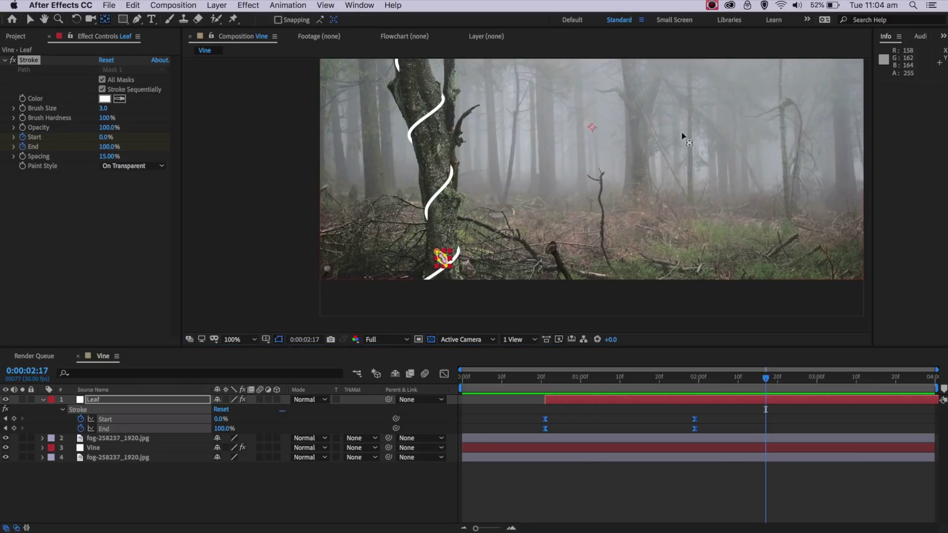
left_click_drag(593, 128, 490, 211)
scroll(507, 226, "up", 6)
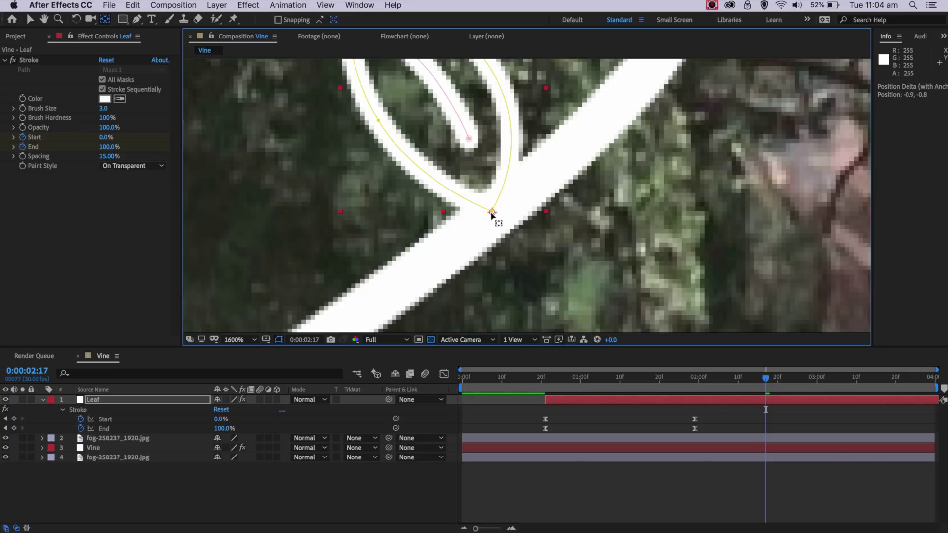
key("i")
key("s")
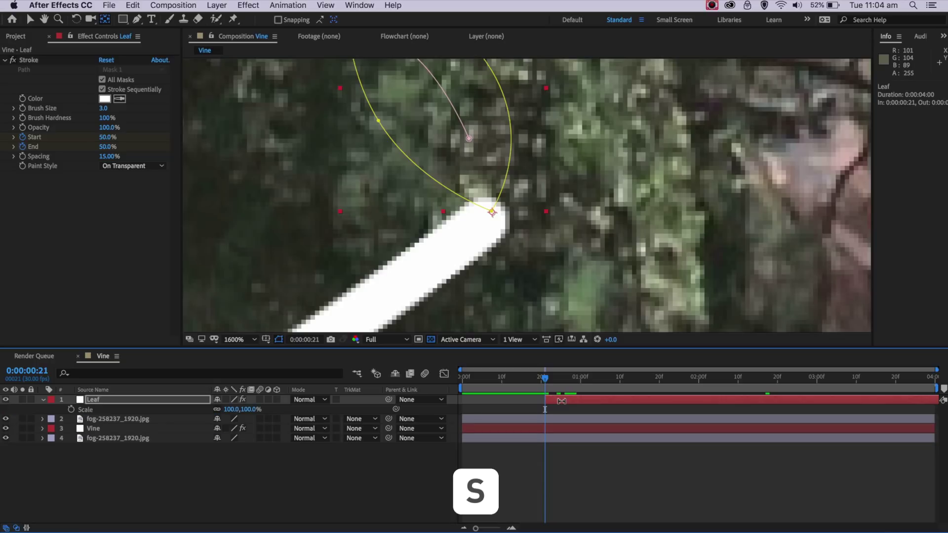
left_click(71, 410)
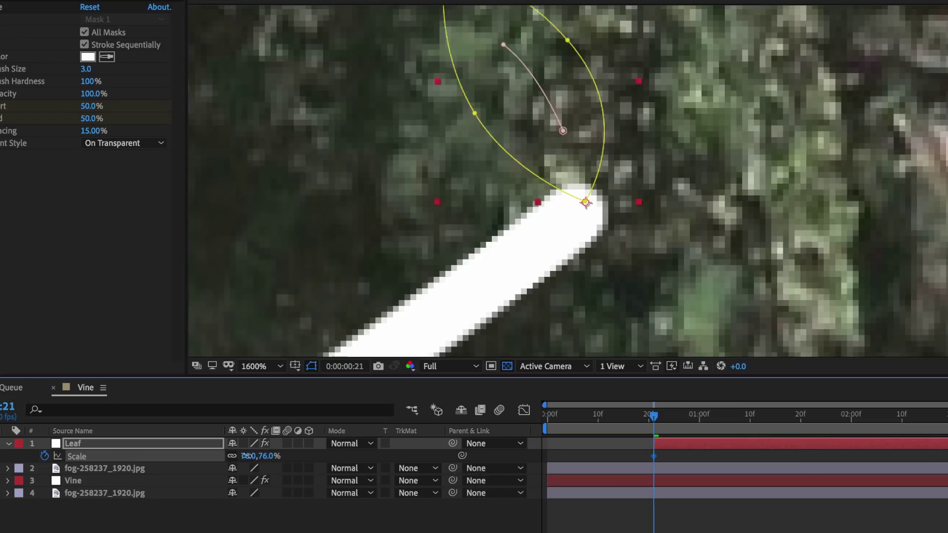
left_click_drag(232, 410, 191, 412)
left_click_drag(199, 459, 208, 464)
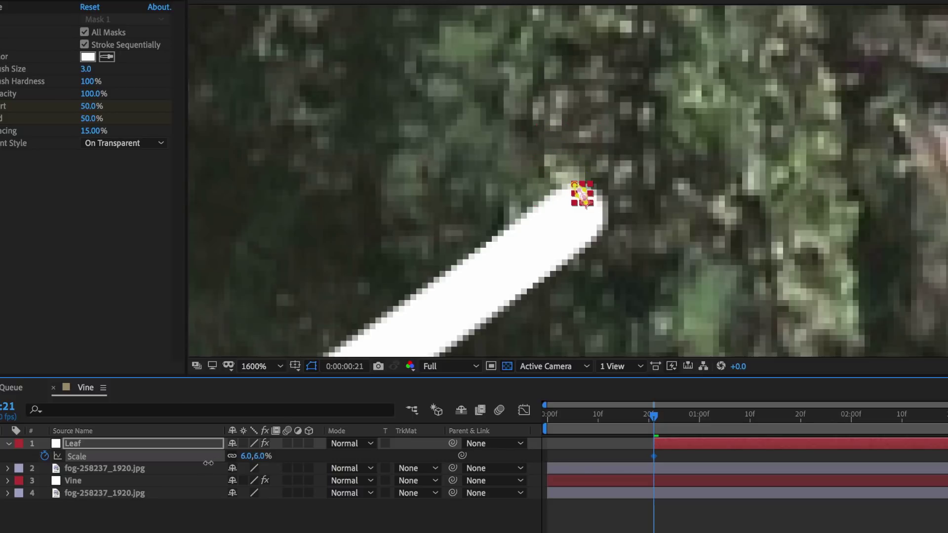
- At 1:10 set Scale to 100%, ease the scale keyframes, and shift one to 2:00
left_click_drag(693, 415, 774, 413)
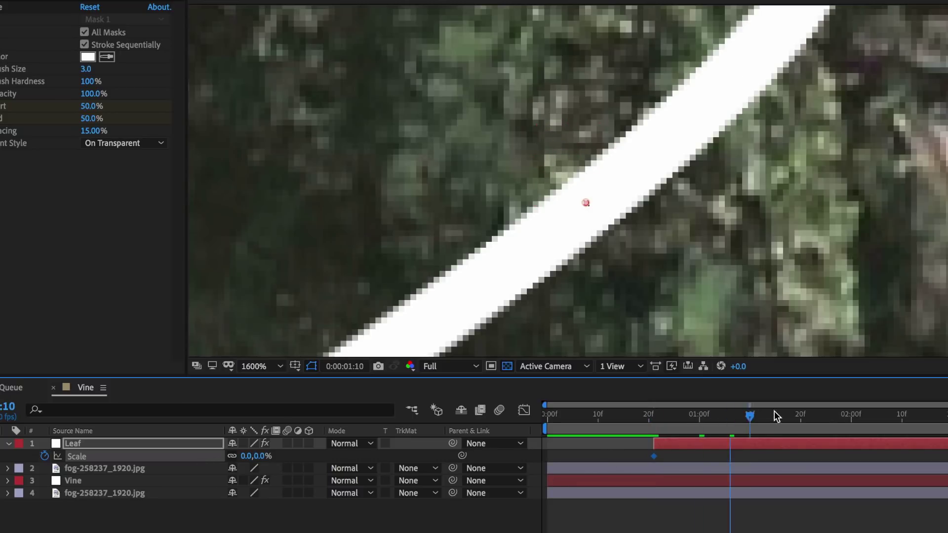
left_click(257, 454)
type("100")
key("Return")
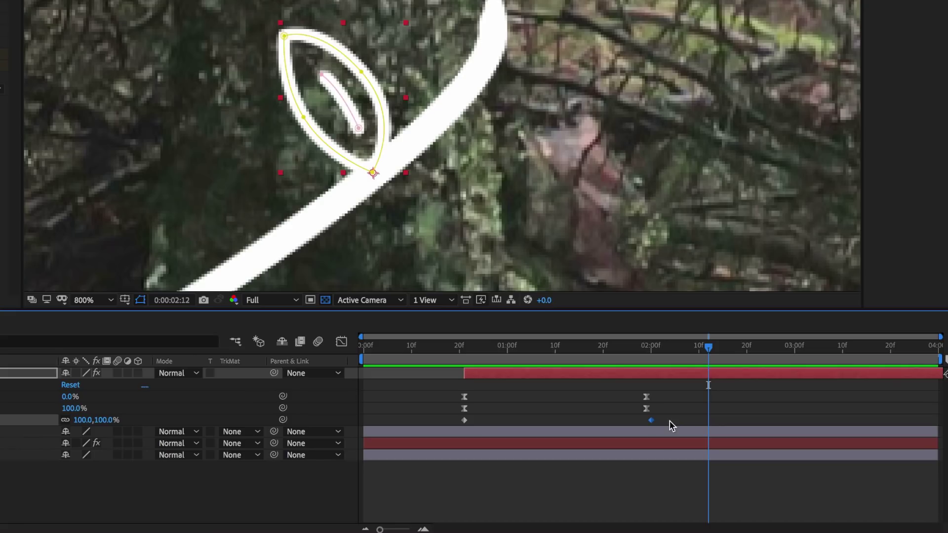
left_click_drag(670, 420, 424, 427)
right_click(464, 421)
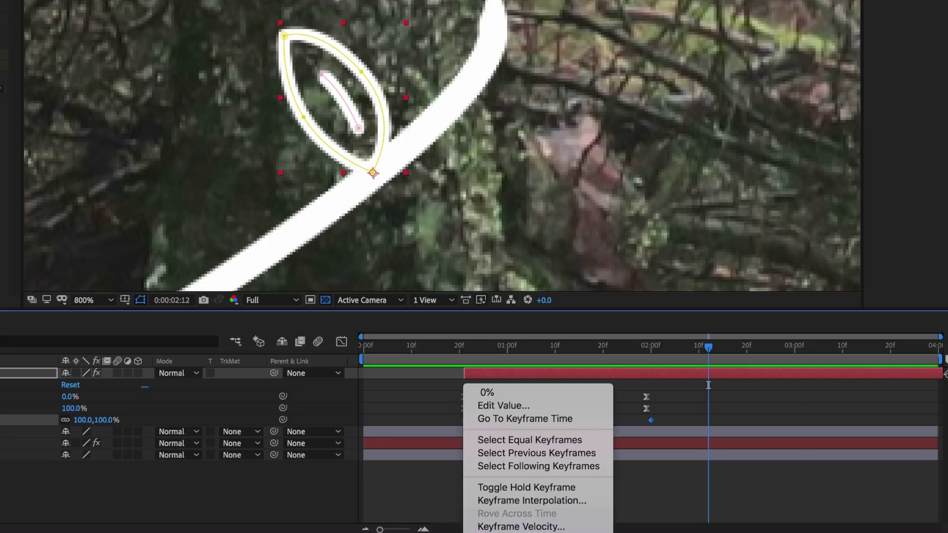
left_click(637, 457)
key("space")
left_click_drag(652, 421, 649, 426)
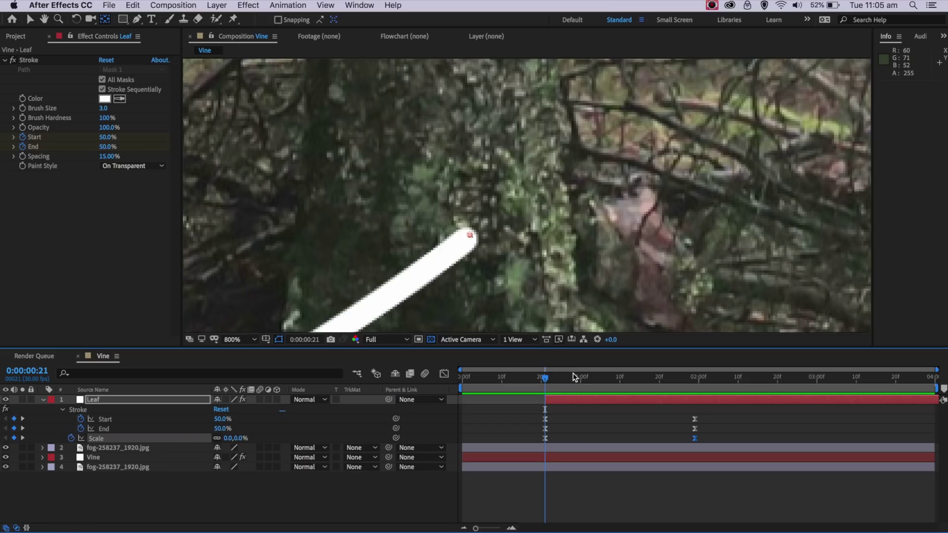
- Keyframe the leaf's Rotation at 0°, then 12° at 2:15, then a slight -2°
left_click(611, 375)
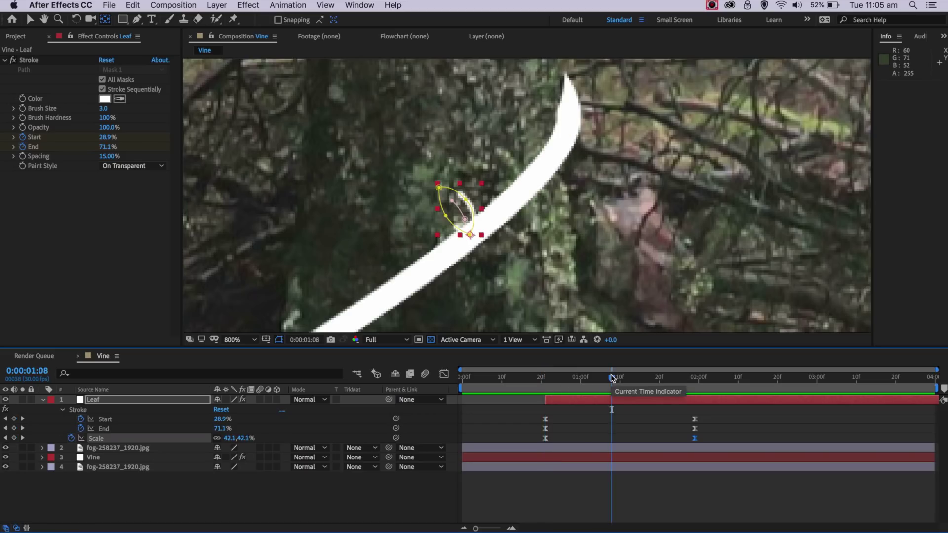
key("r")
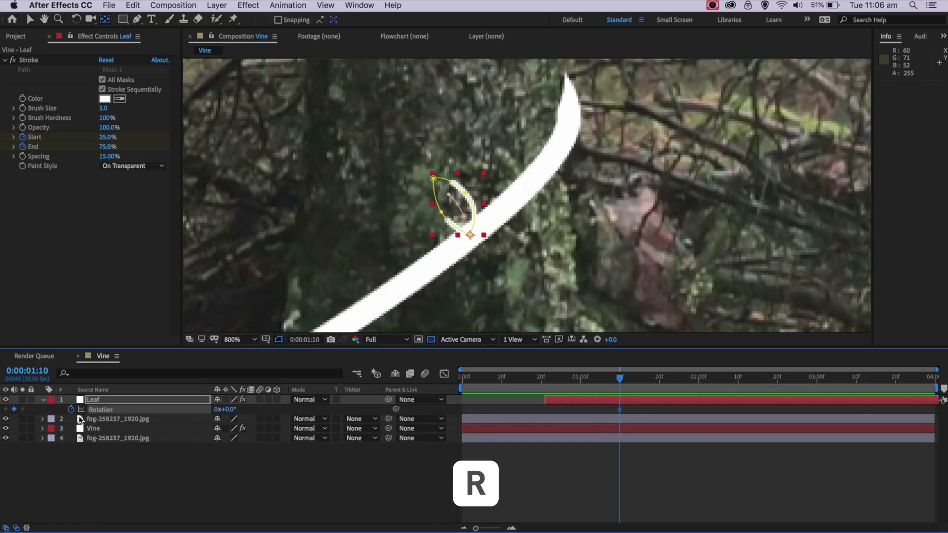
left_click_drag(627, 378, 759, 388)
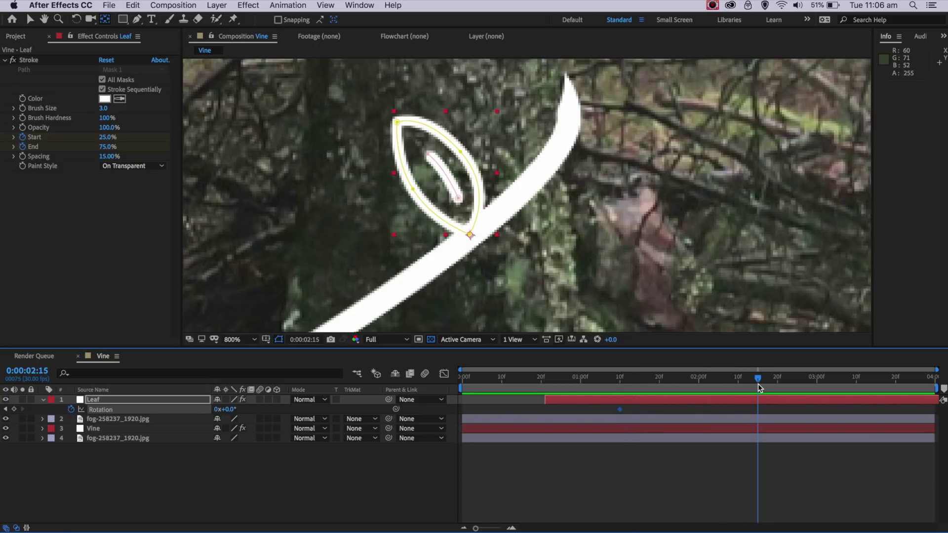
left_click_drag(232, 410, 240, 410)
key("space")
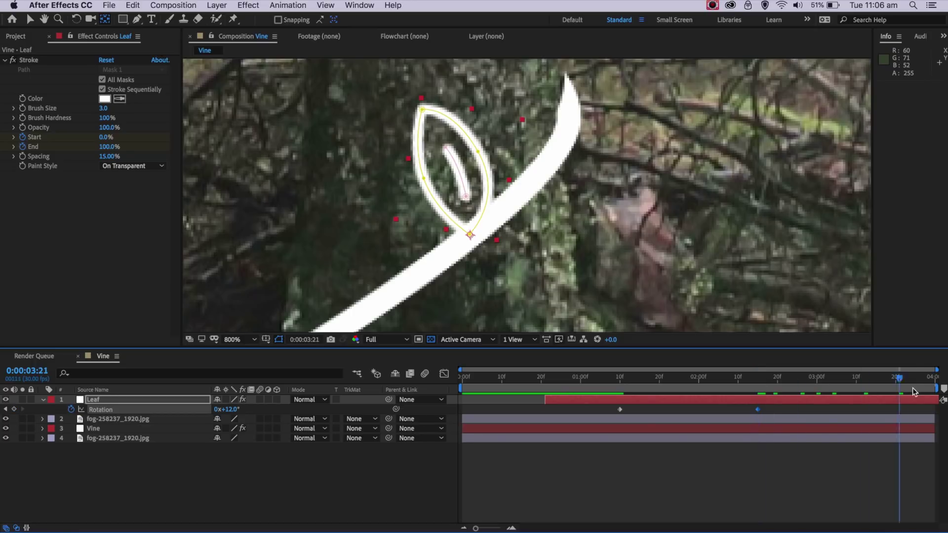
left_click_drag(235, 412, 227, 410)
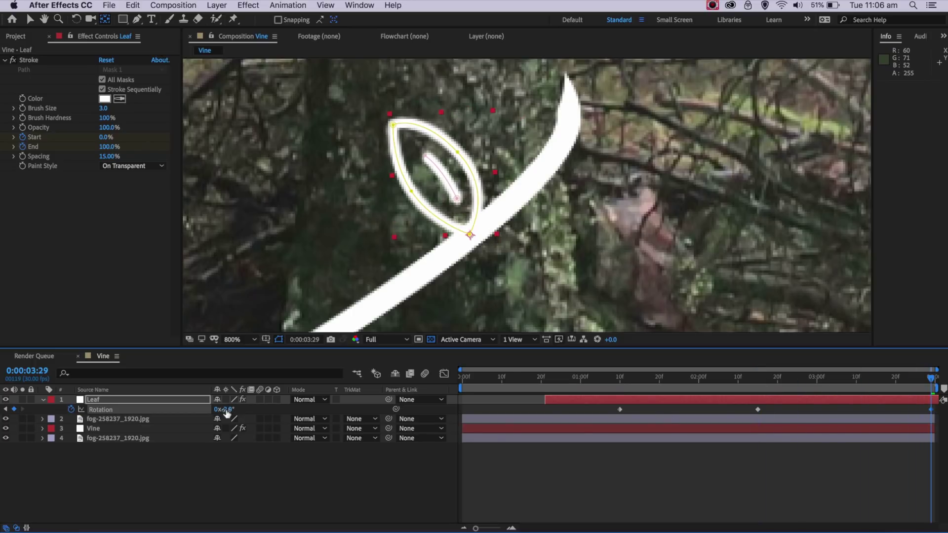
- Shift a rotation keyframe later, ease all rotation keyframes, and preview from 0:00:00:14
left_click_drag(758, 410, 773, 410)
left_click_drag(592, 406, 932, 424)
right_click(620, 410)
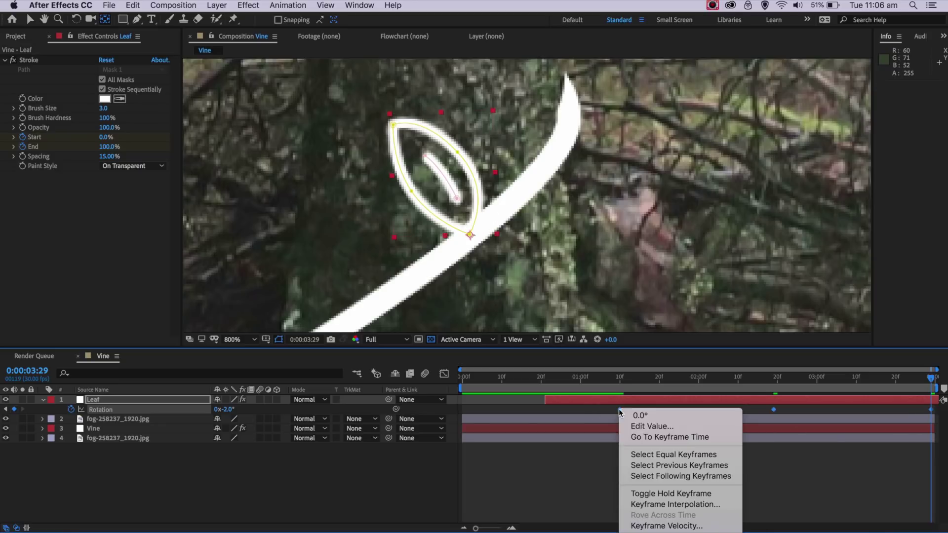
mouse_move(691, 531)
left_click(773, 472)
left_click(517, 377)
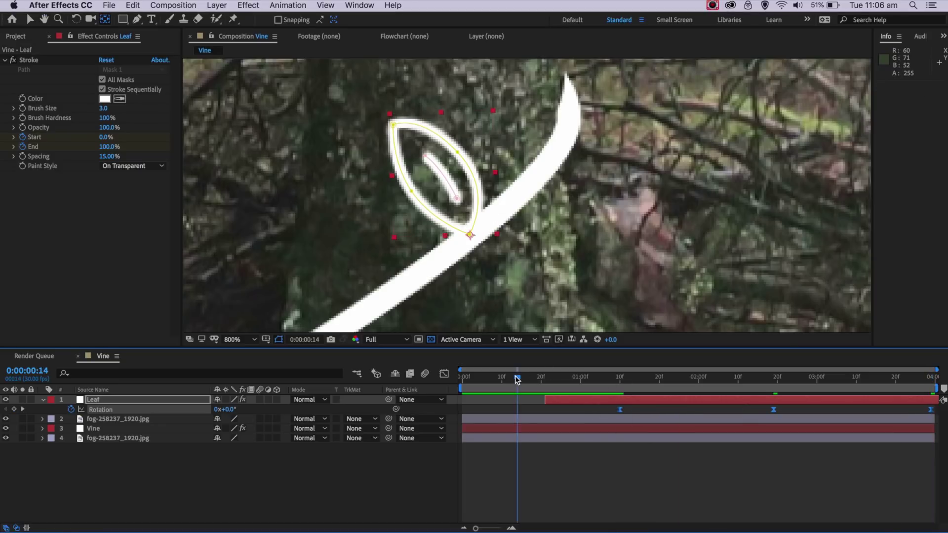
key("space")
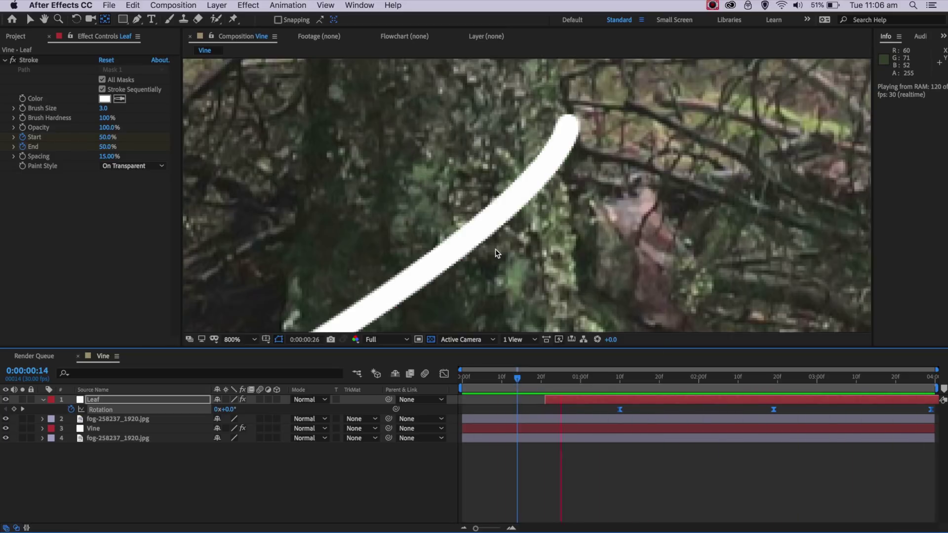
scroll(496, 249, "down", 2)
- Slide the Leaf layer earlier so it starts at 0:00:00:12, and preview
key("v")
left_click(600, 399)
left_click_drag(600, 399, 565, 400)
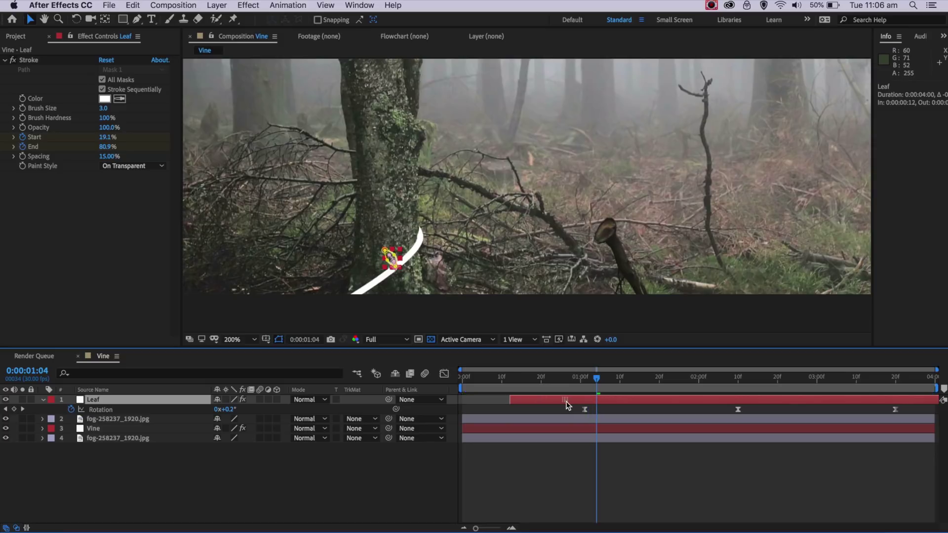
key("space")
- Move the middle and last Rotation keyframes later and preview the adjusted leaf
left_click_drag(896, 410, 931, 409)
left_click_drag(737, 409, 760, 410)
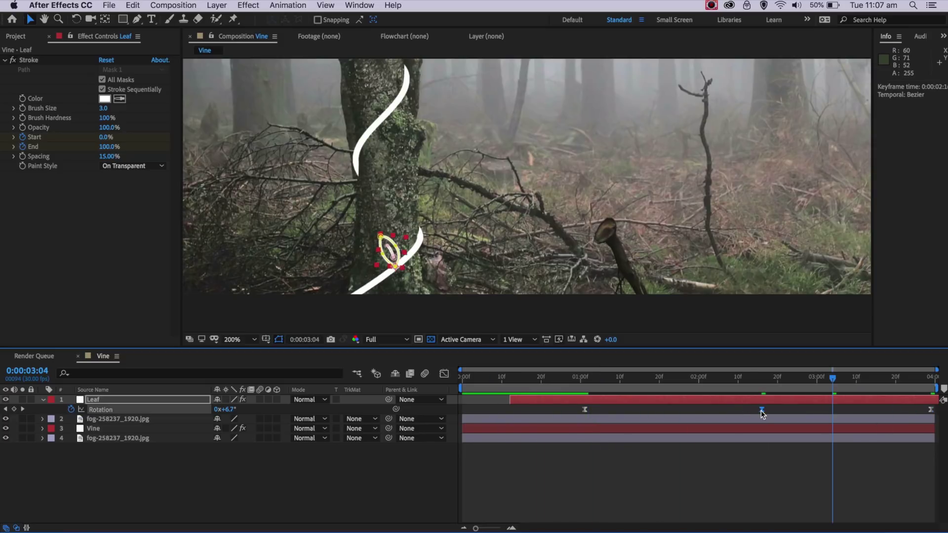
left_click(493, 377)
key("space")
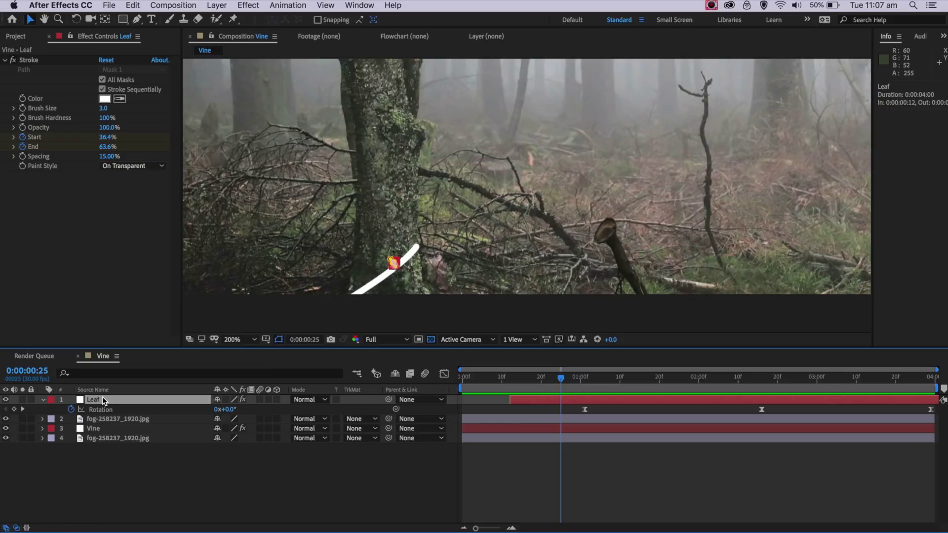
- Duplicate the Leaf layer and hide the mask and shape path outlines
left_click(132, 5)
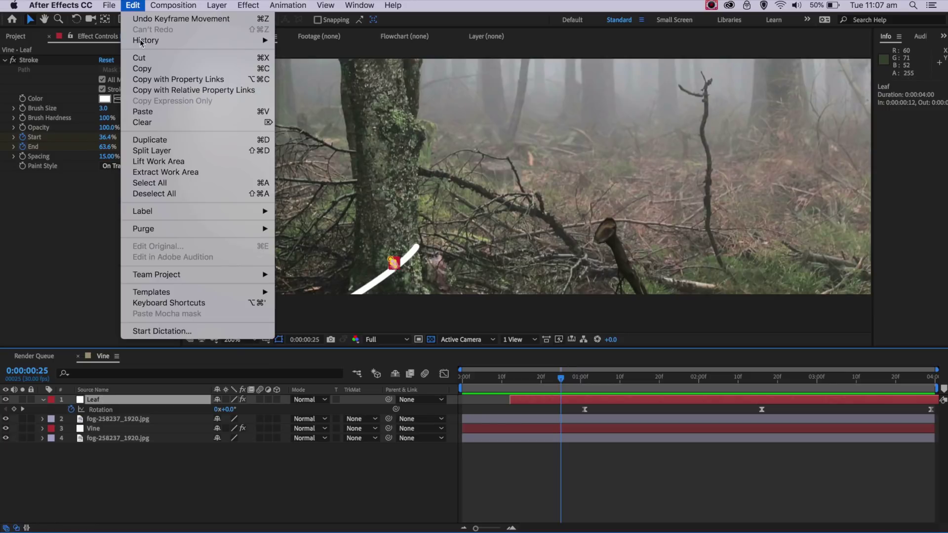
left_click(150, 139)
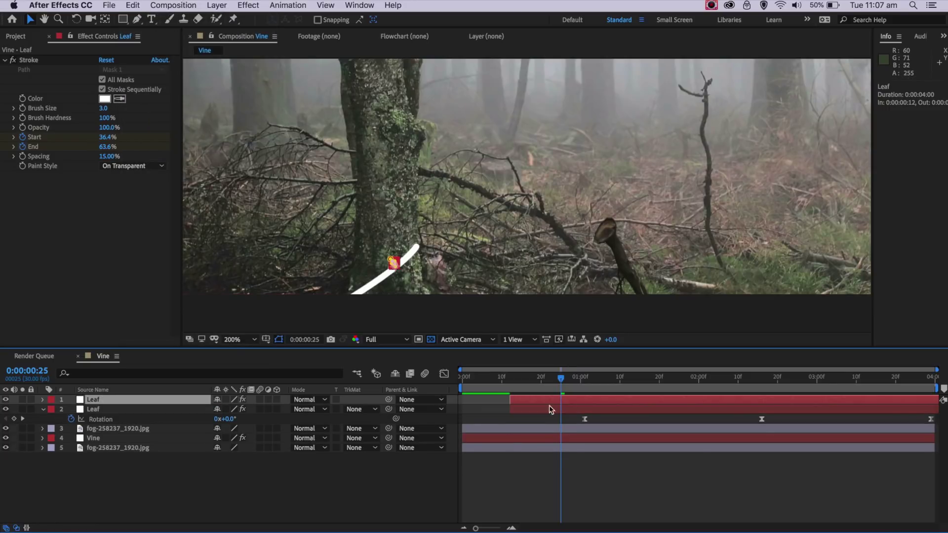
mouse_move(563, 383)
left_mouse_down()
mouse_move(662, 381)
mouse_move(625, 392)
mouse_move(673, 400)
left_mouse_up()
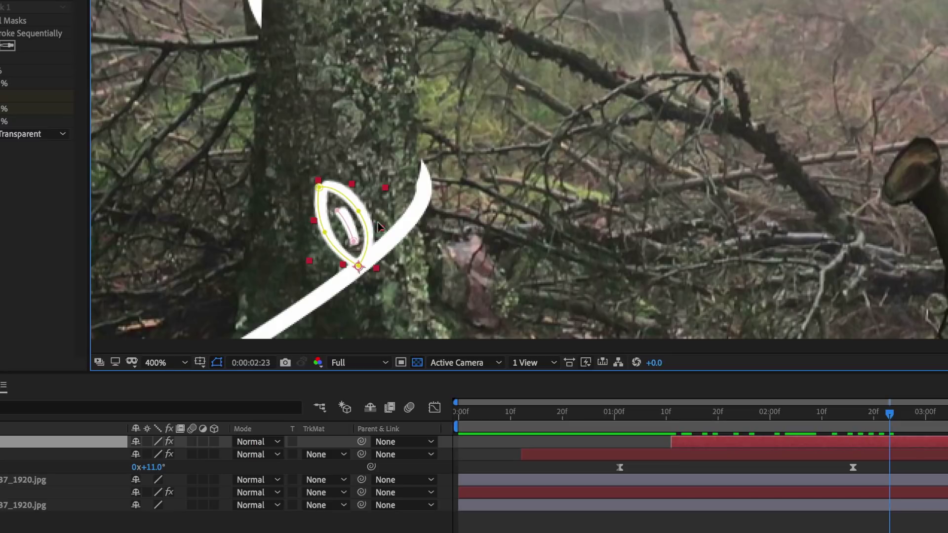
left_click(217, 363)
- Place the copied leaf higher up the trunk on the vine's curve and scrub to check timing
left_click_drag(330, 212, 314, 55)
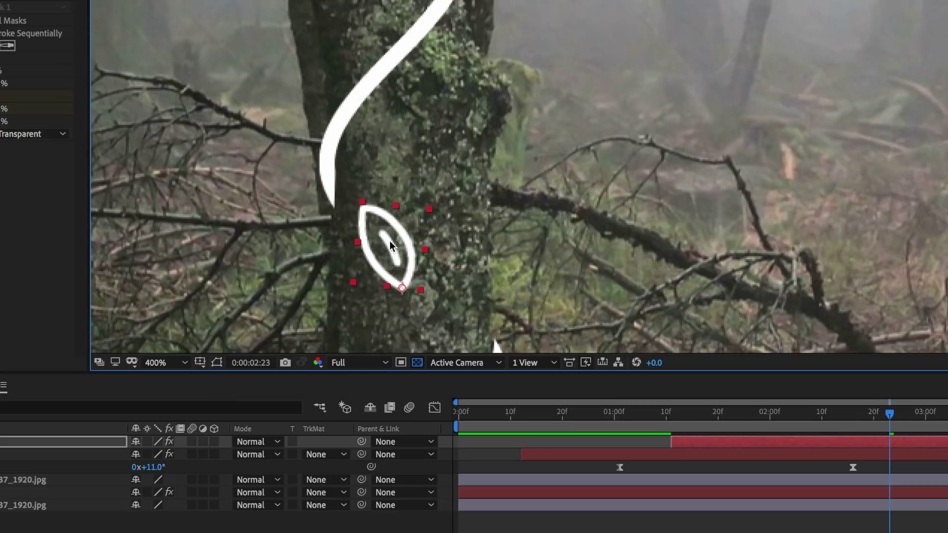
left_click_drag(387, 267, 368, 50)
left_click_drag(482, 78, 465, 213)
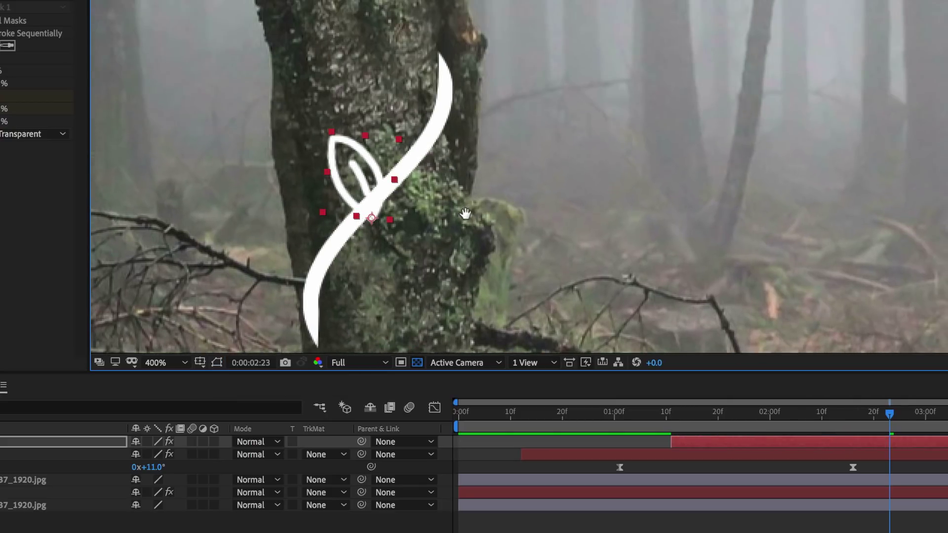
left_click_drag(368, 196, 373, 171)
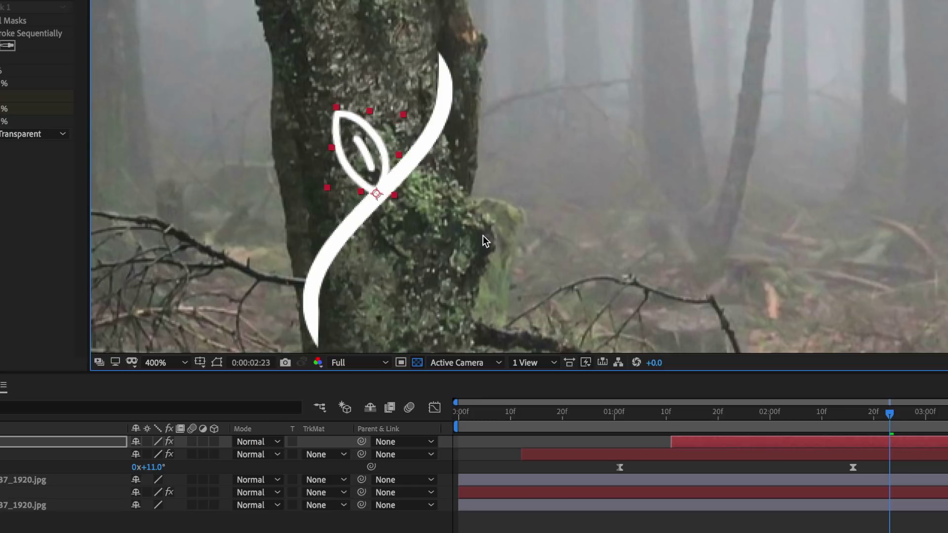
left_click_drag(861, 413, 688, 416)
mouse_move(655, 417)
left_mouse_down()
mouse_move(813, 417)
mouse_move(627, 423)
mouse_move(687, 423)
mouse_move(710, 440)
mouse_move(691, 440)
mouse_move(600, 417)
left_mouse_up()
- Select the new leaf's Rotation keyframes and rotate it to about 145° around its base
key("space")
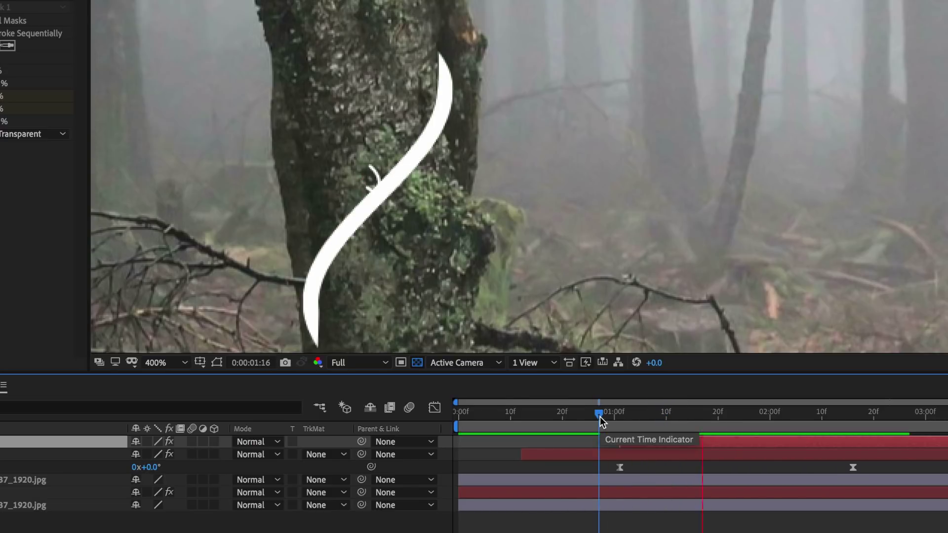
key("r")
left_click_drag(869, 411, 947, 425)
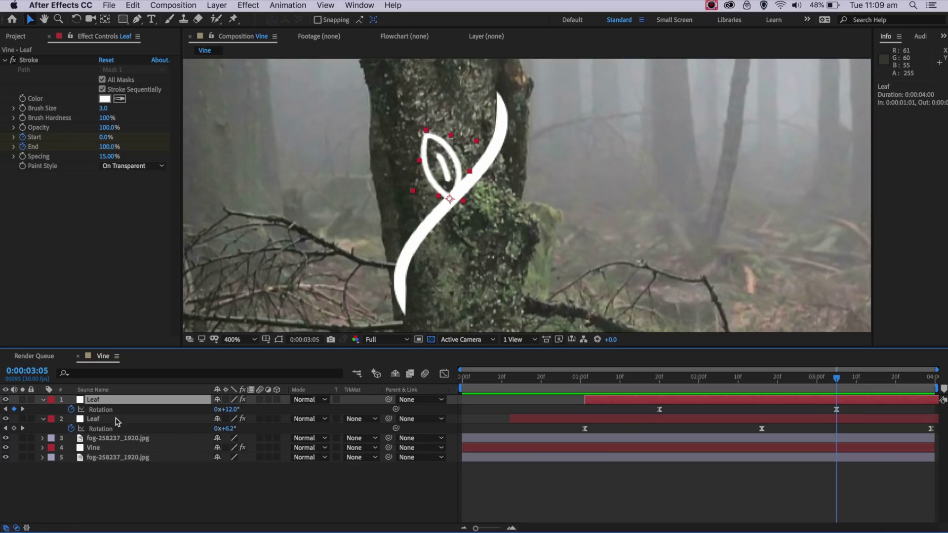
left_click(102, 410)
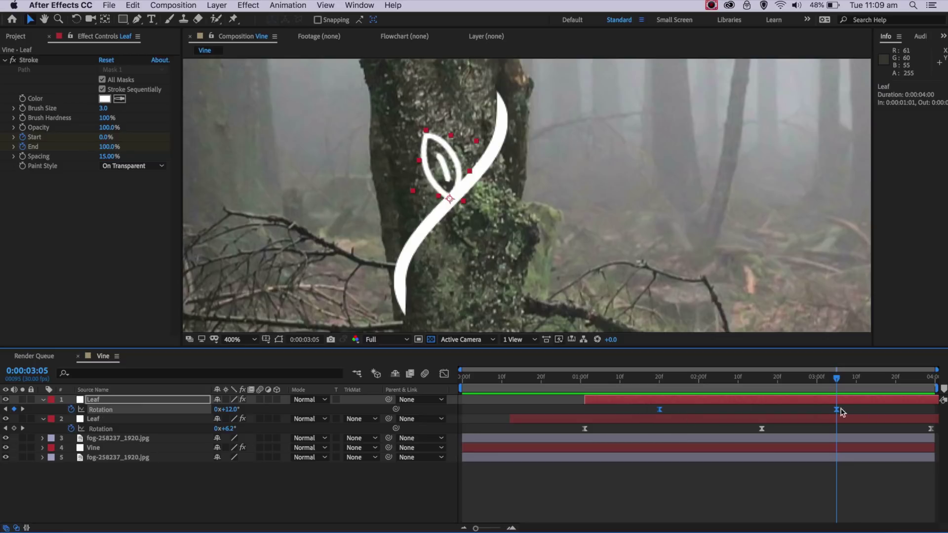
key("w")
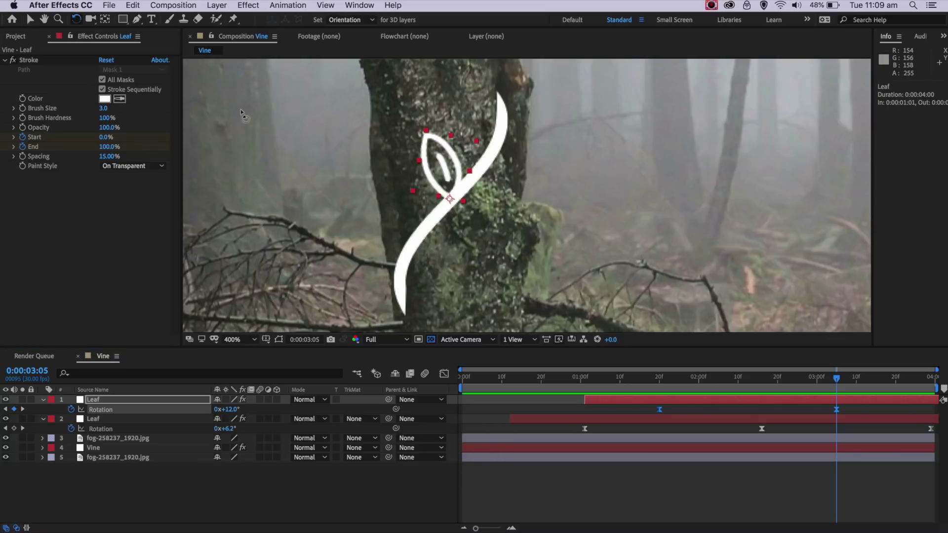
left_click_drag(480, 137, 475, 276)
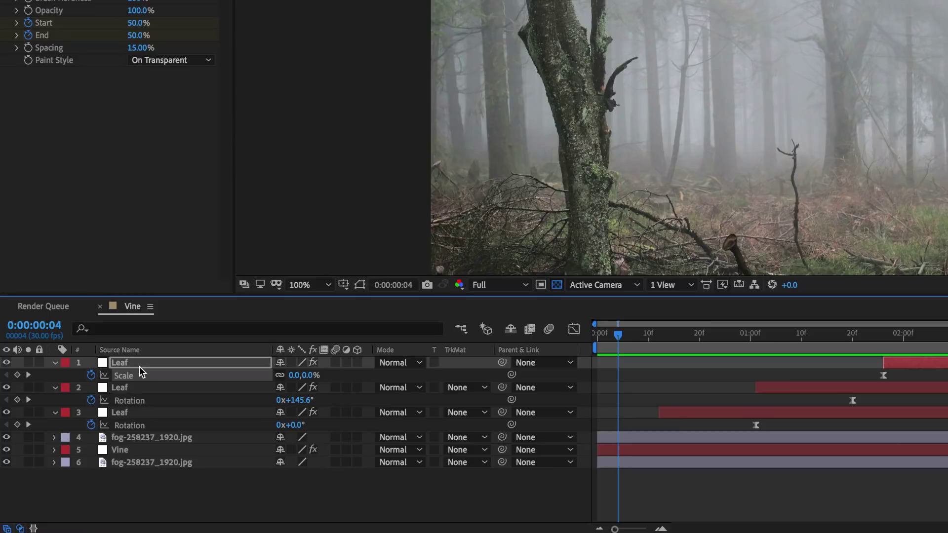
- Move the three Leaf layers beneath the top fog layer
left_click(123, 415, "shift")
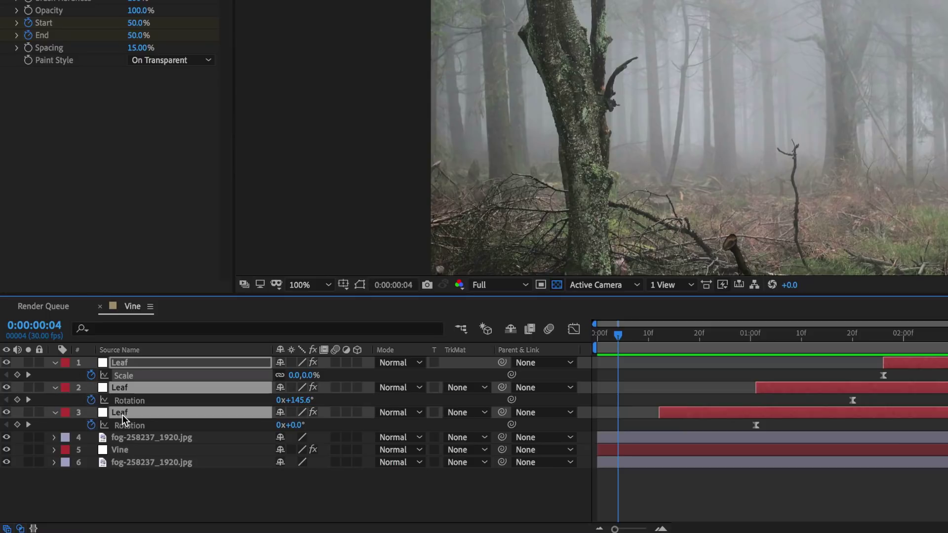
left_click_drag(120, 410, 122, 442)
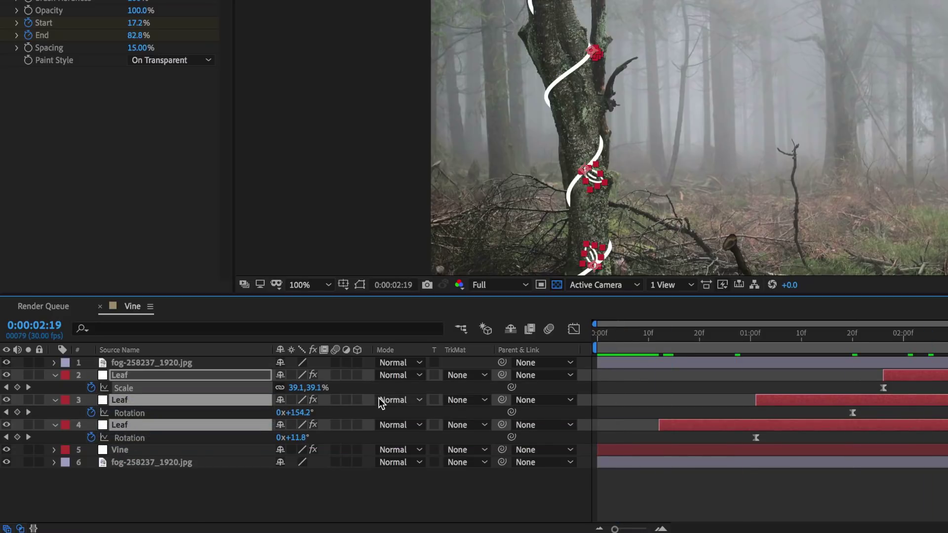
left_click(123, 490)
- Precompose the Leaf and Vine layers as 'Neon', open it, and show a black background
left_click(128, 378)
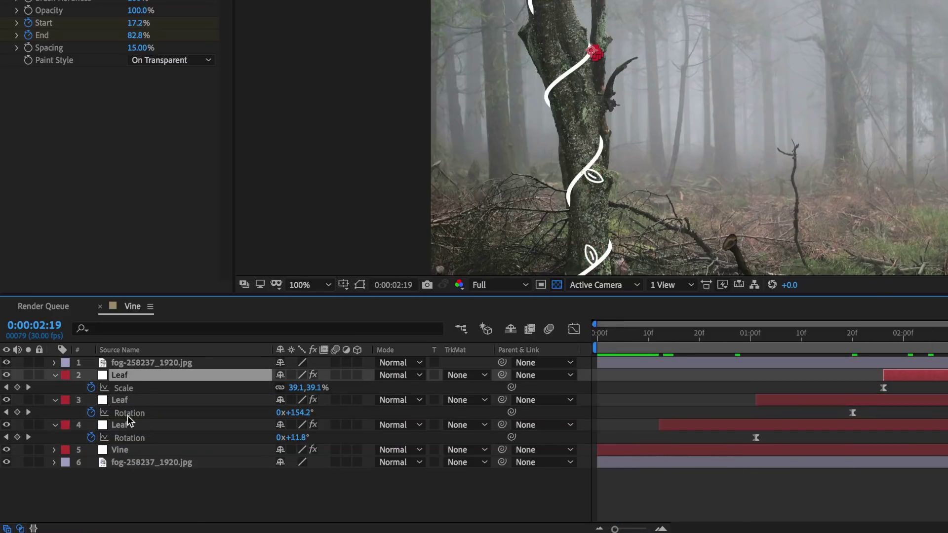
left_click(125, 449, "shift")
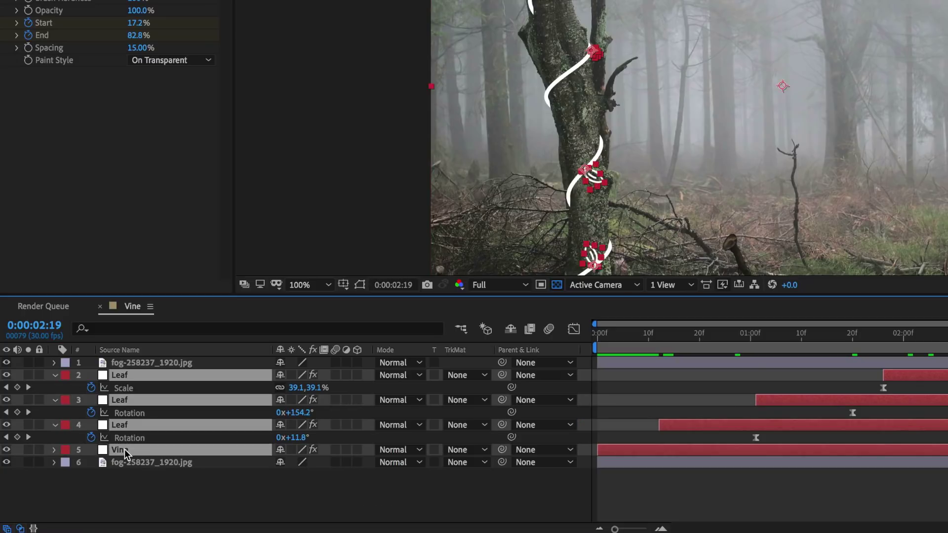
key("ctrl+shift+c")
type("Neon")
key("Return")
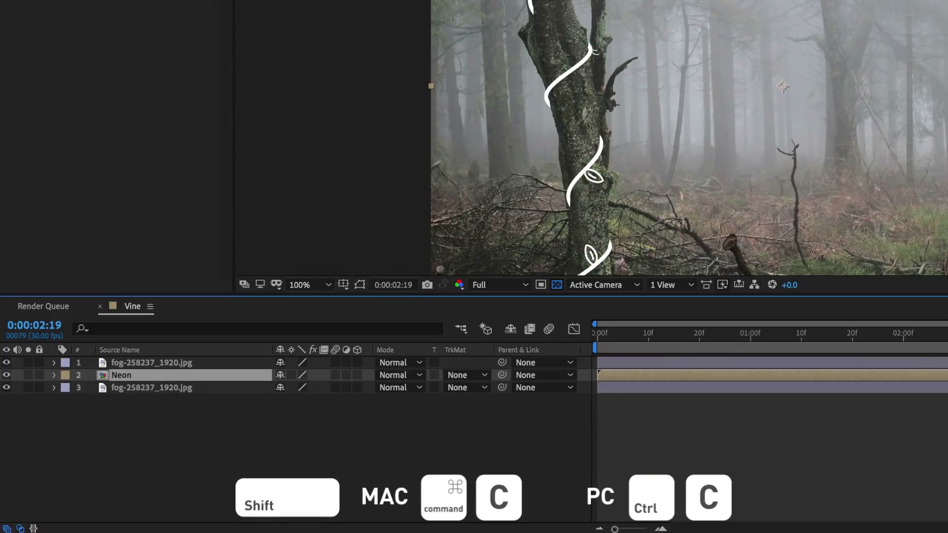
double_click(142, 377)
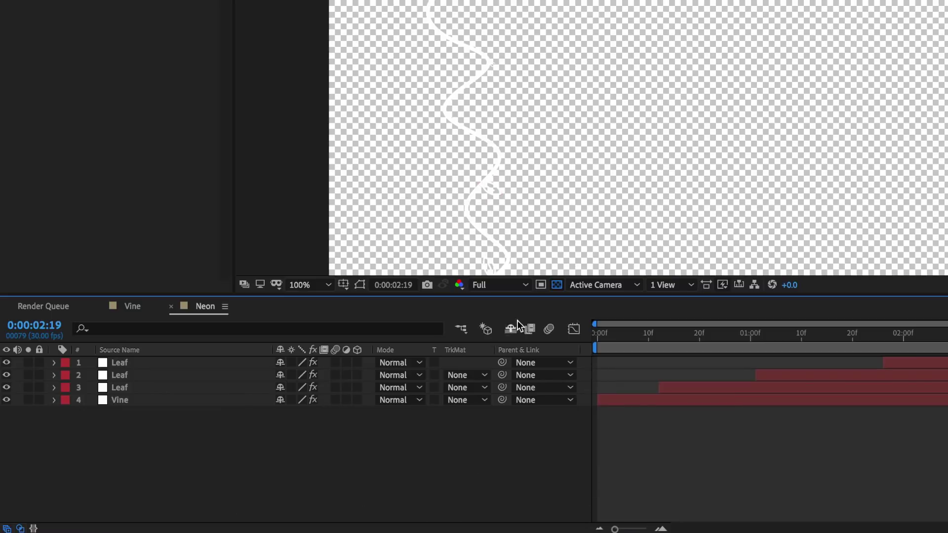
left_click(556, 285)
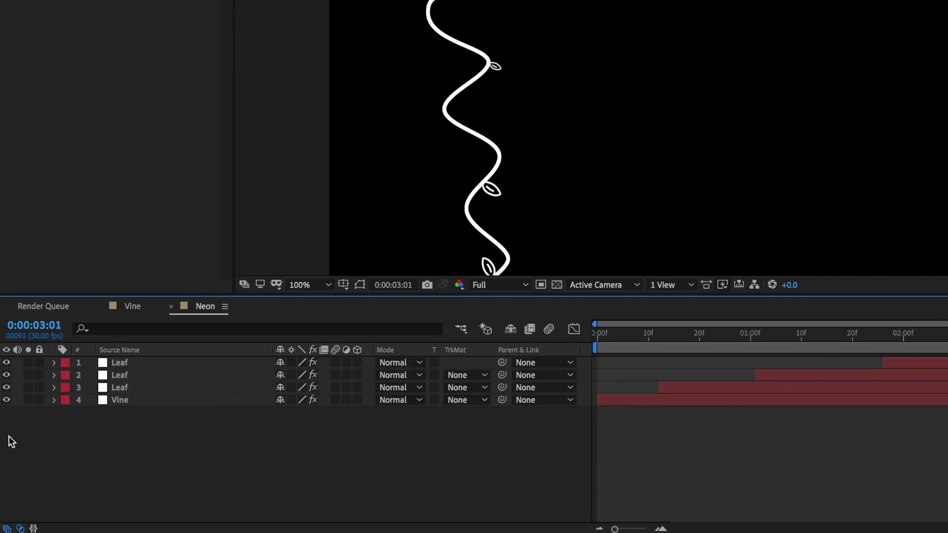
- Add an adjustment layer with a Fill effect in green 6EC578
right_click(133, 385)
mouse_move(276, 394)
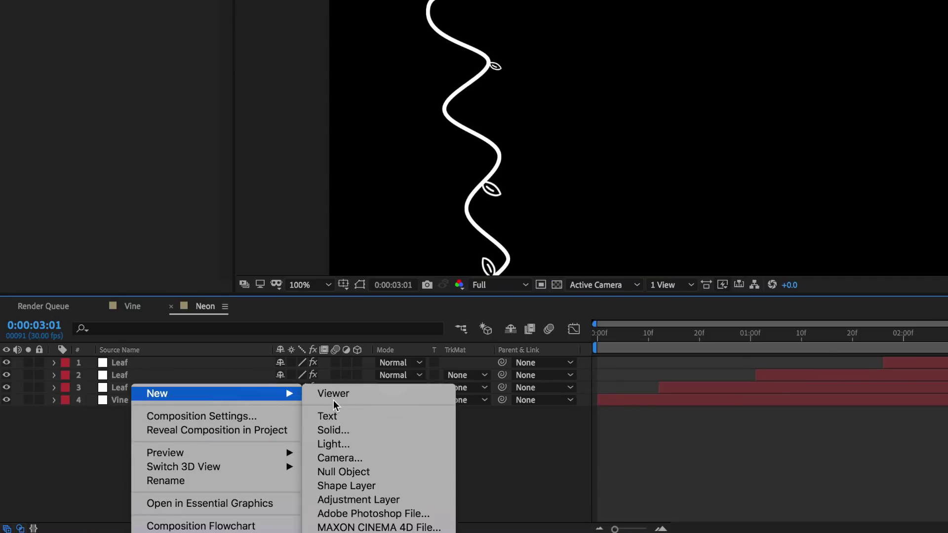
left_click(341, 497)
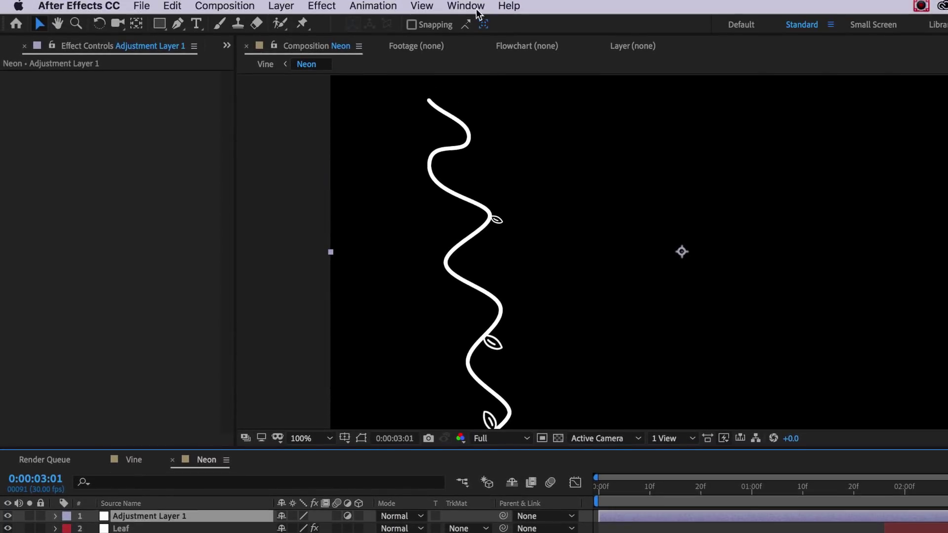
left_click(321, 6)
mouse_move(368, 199)
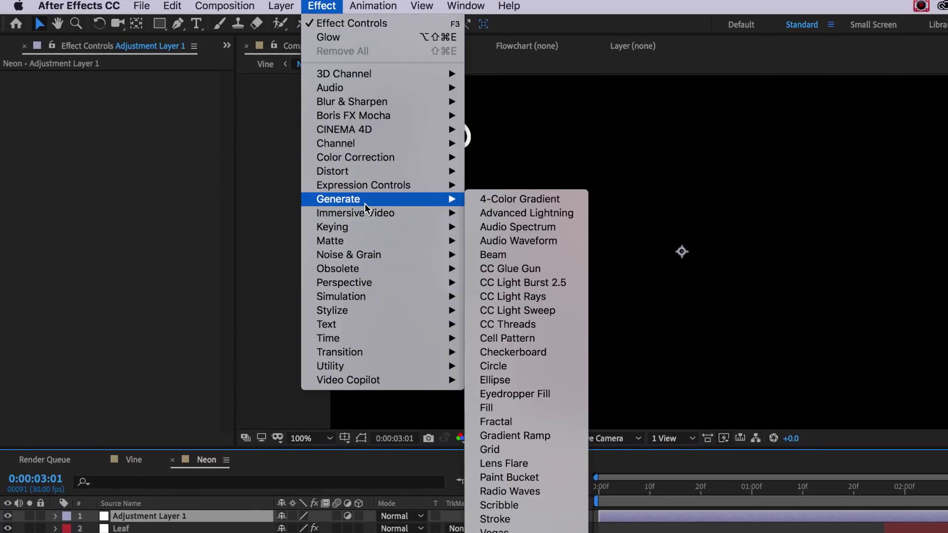
left_click(484, 407)
left_click(138, 114)
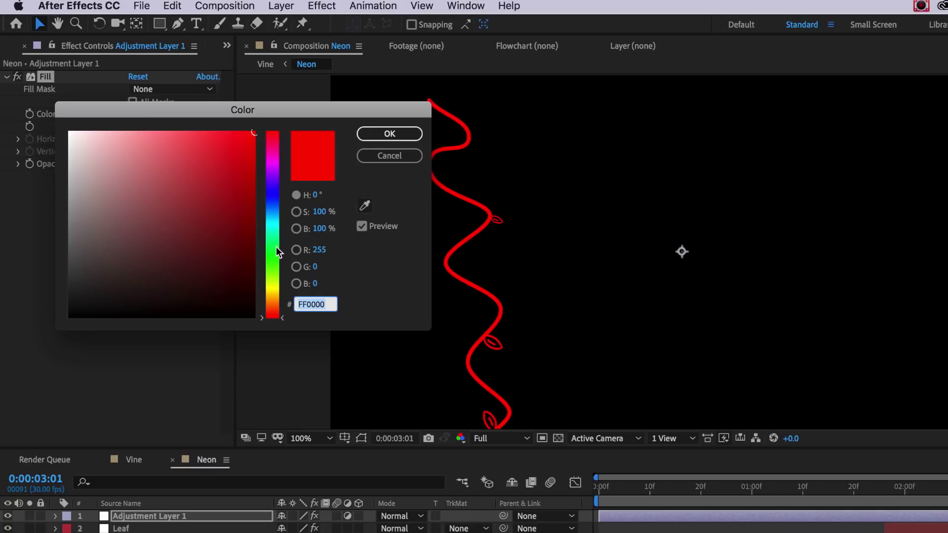
key("super+v")
left_click(151, 174)
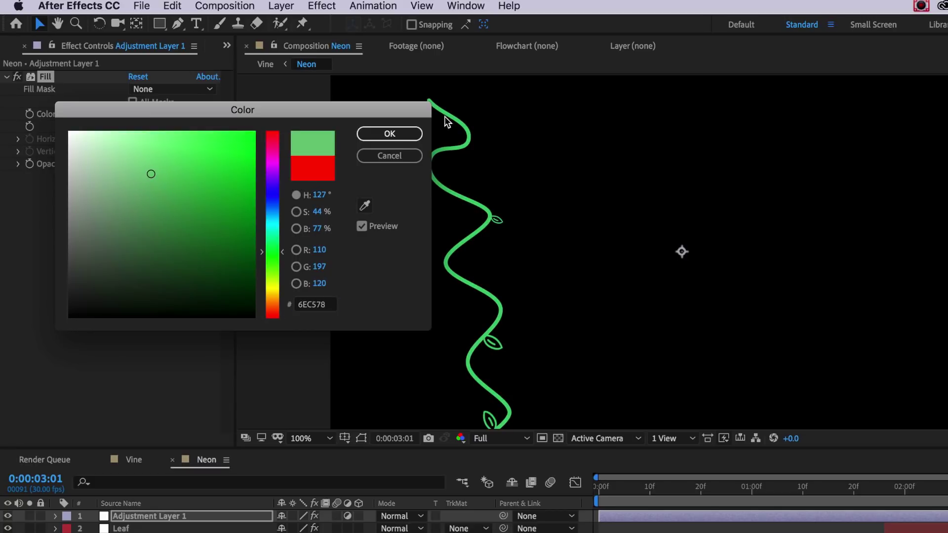
left_click(395, 134)
- Add a Glow effect with radius reduced to 13, then return to the Vine comp
left_click(313, 9)
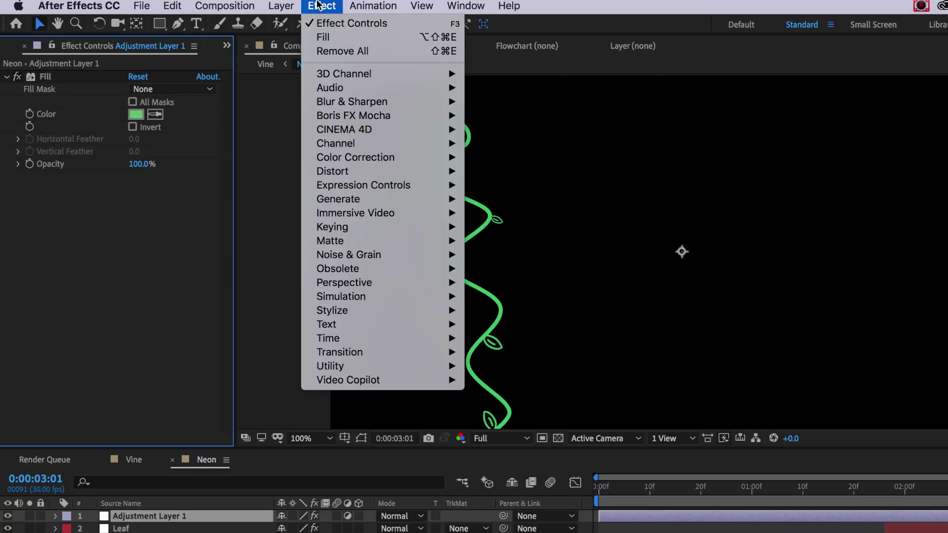
mouse_move(357, 311)
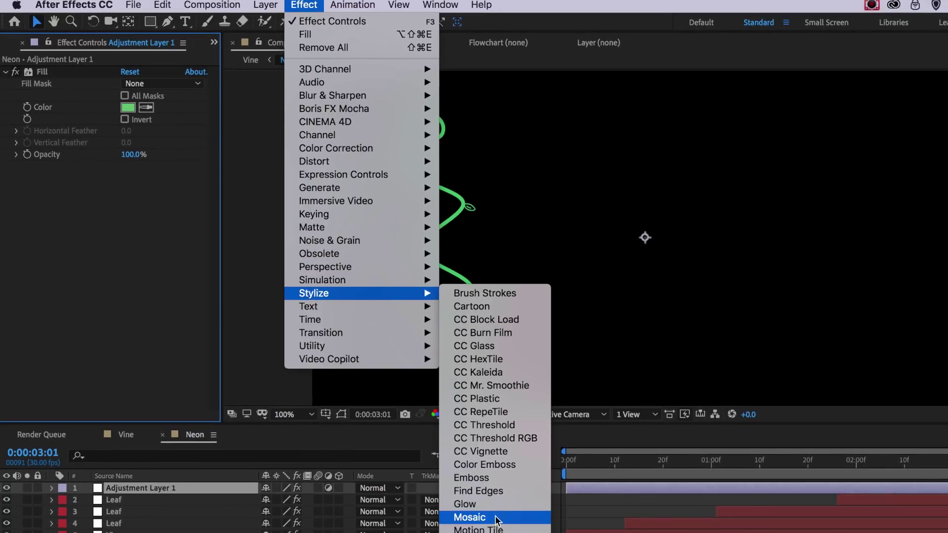
left_click(489, 504)
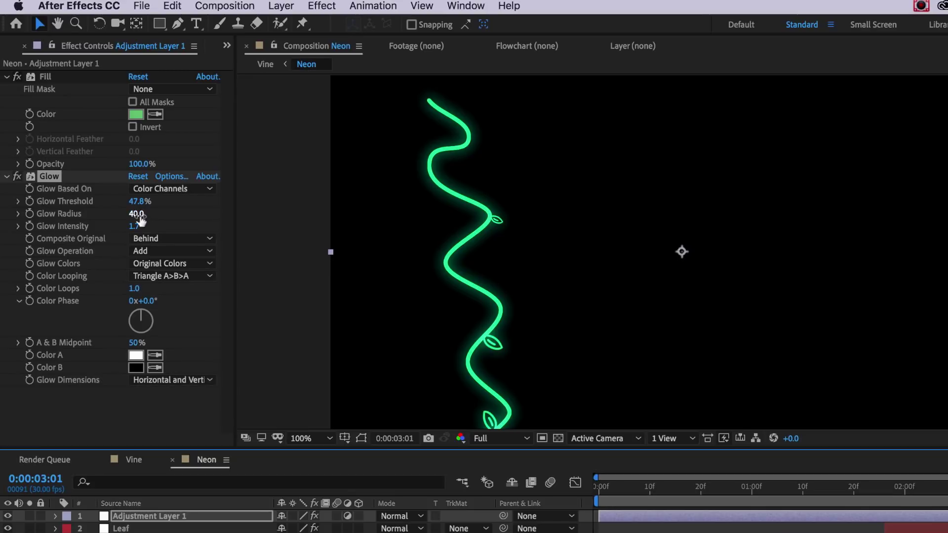
mouse_move(141, 219)
left_mouse_down()
mouse_move(99, 215)
mouse_move(115, 217)
mouse_move(128, 202)
mouse_move(153, 209)
left_mouse_up()
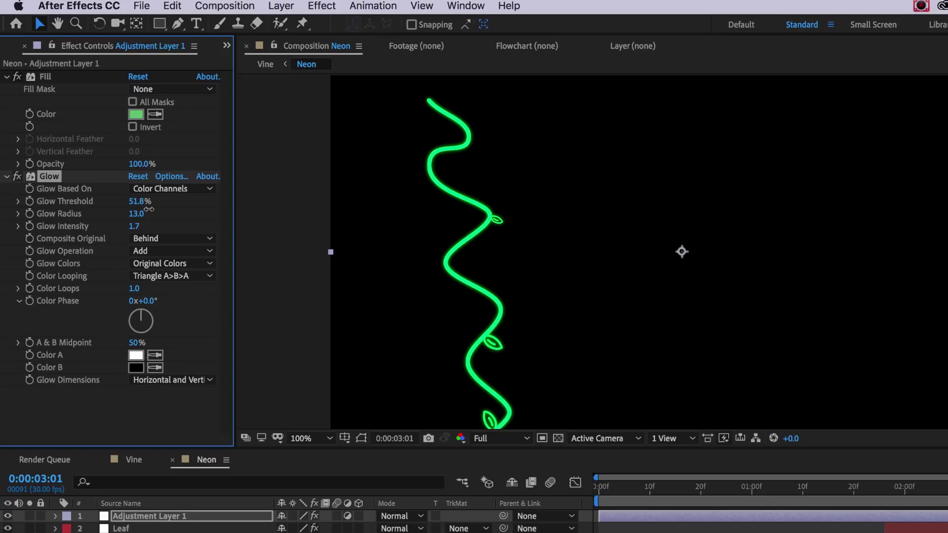
left_click(130, 462)
key("space")
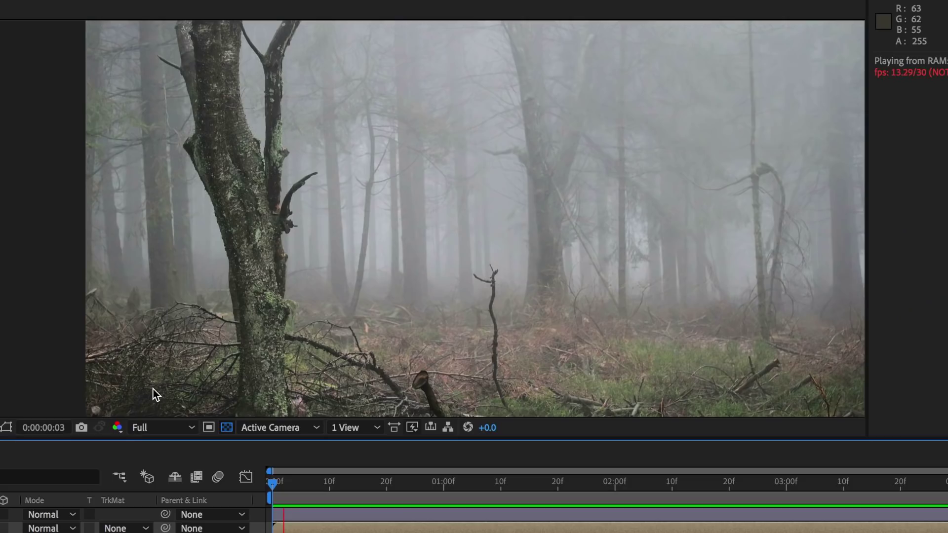